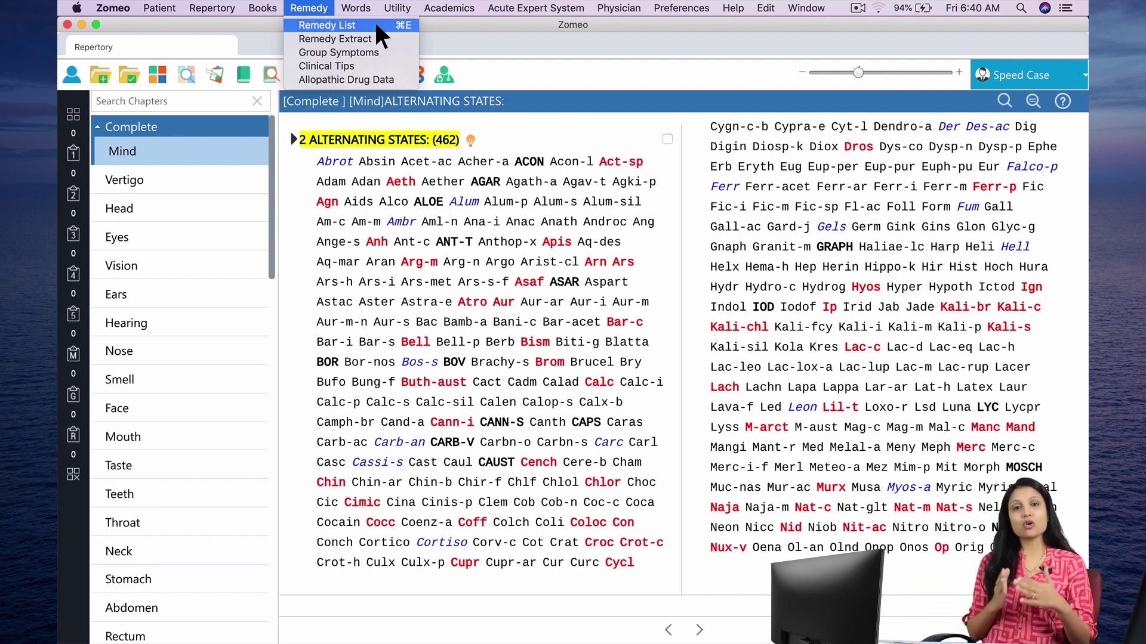
Step: Find the remedy Par (Paris Quadrifolia) in the remedy list using "par" and display its Remedy Picture
key(super+e)
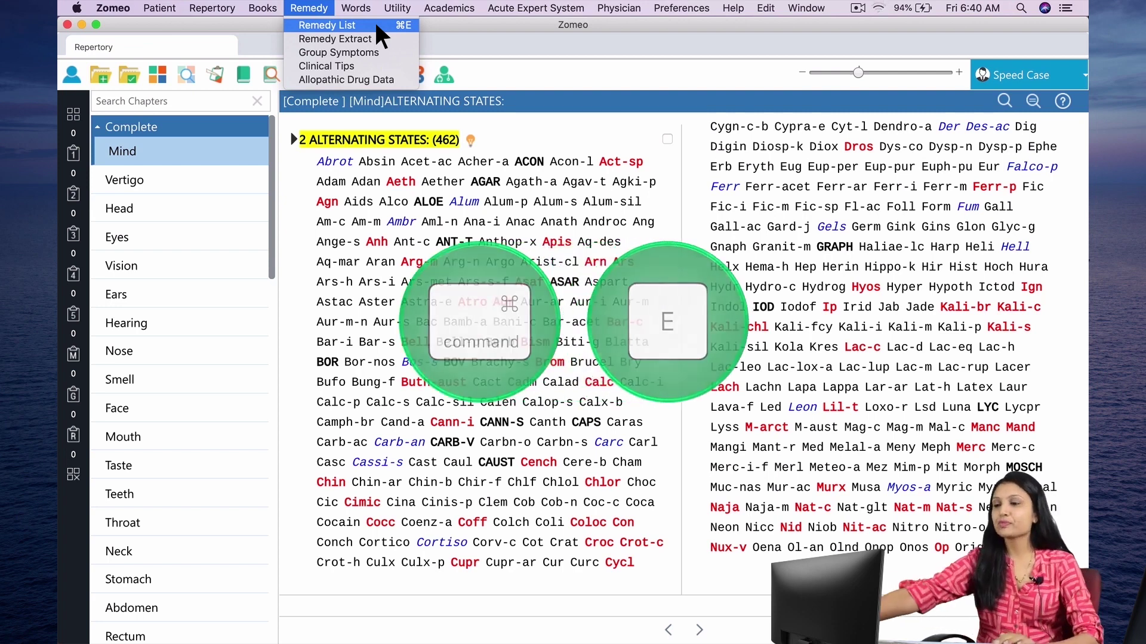
click(376, 26)
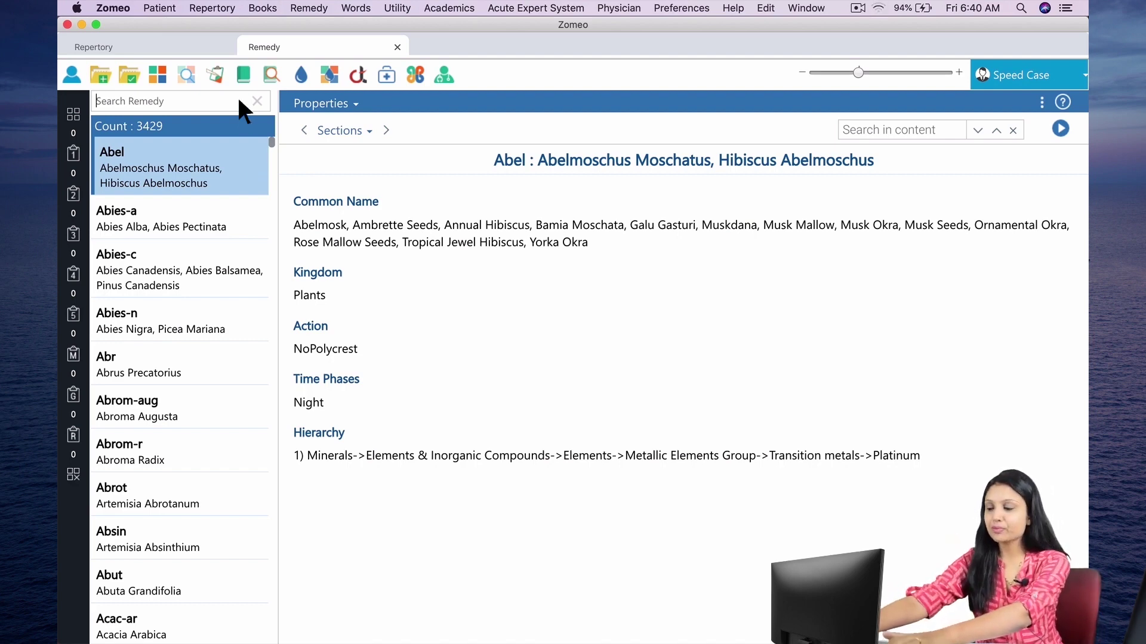
text(par)
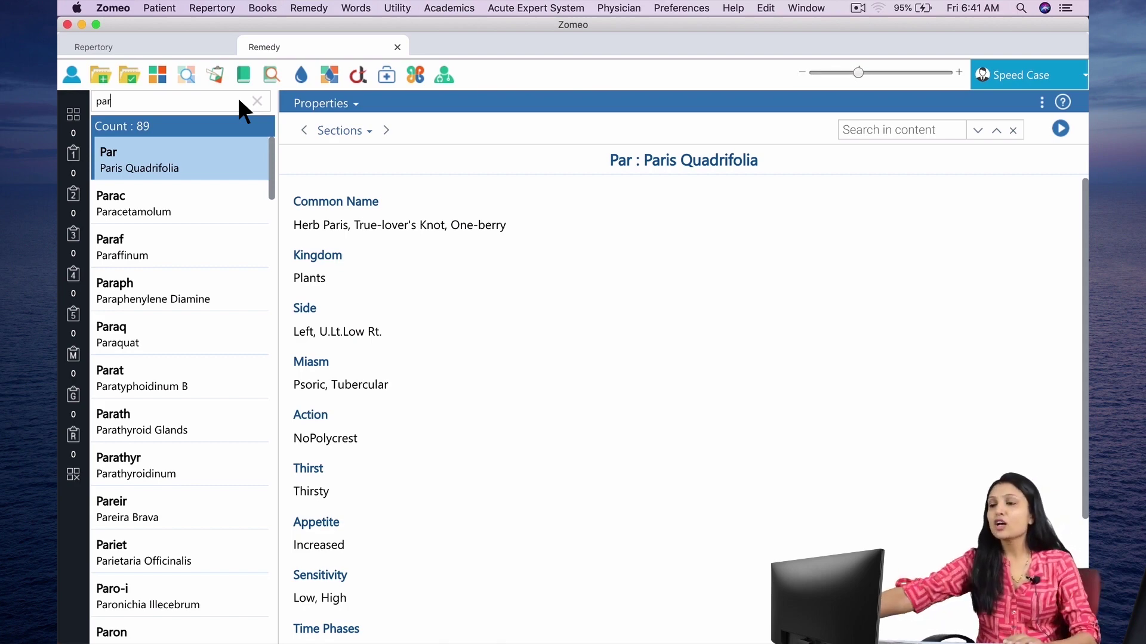
click(354, 105)
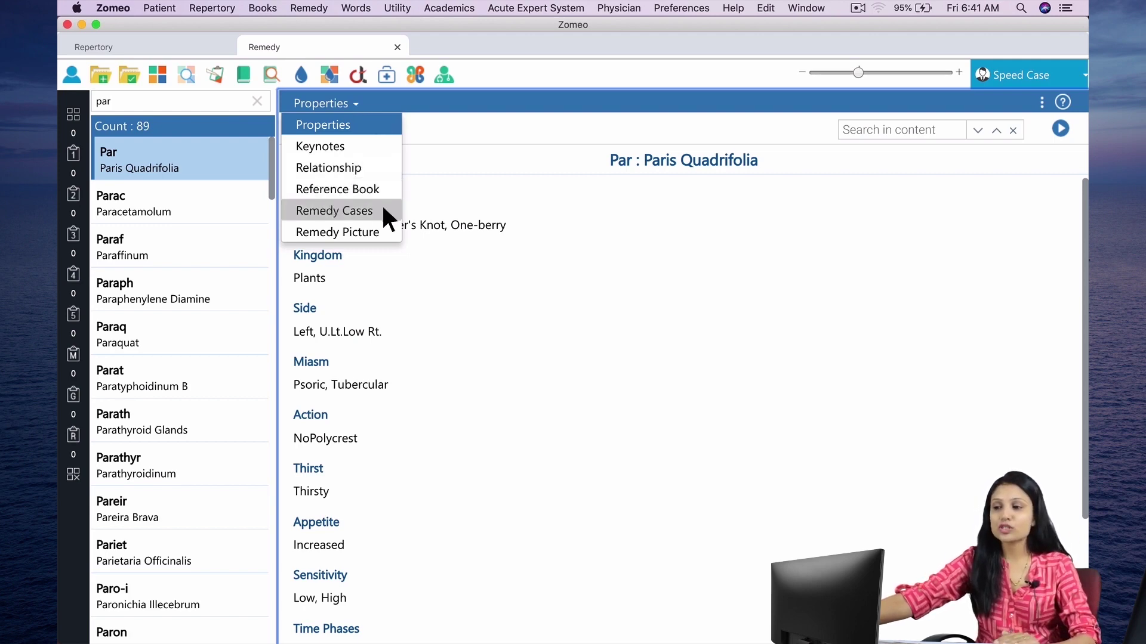
click(385, 233)
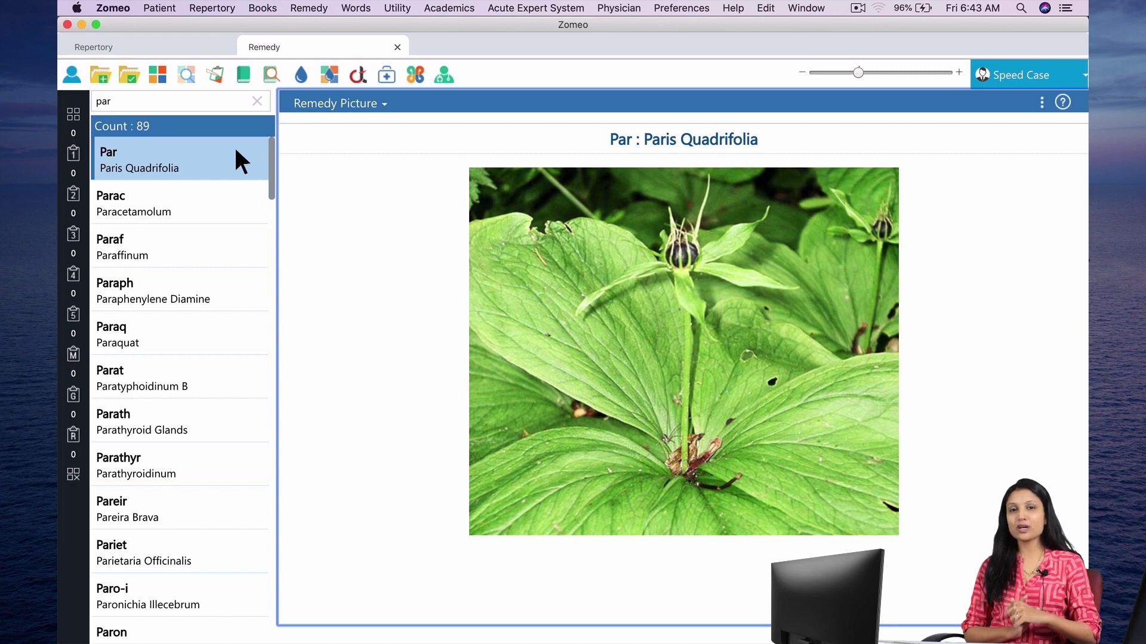
Step: Search the repertory for "lack of vital heat" and look up "par" among the remedies of the Complete Generalities rubric COLDNESS, LACK OF VITAL HEAT
key(super+s)
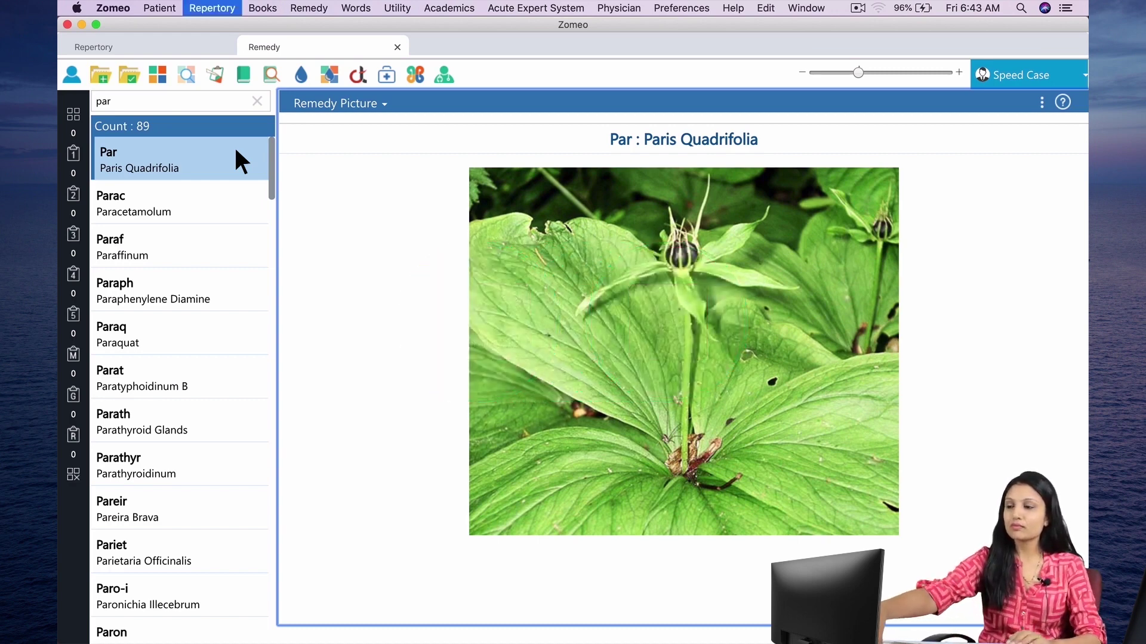
key(super+s)
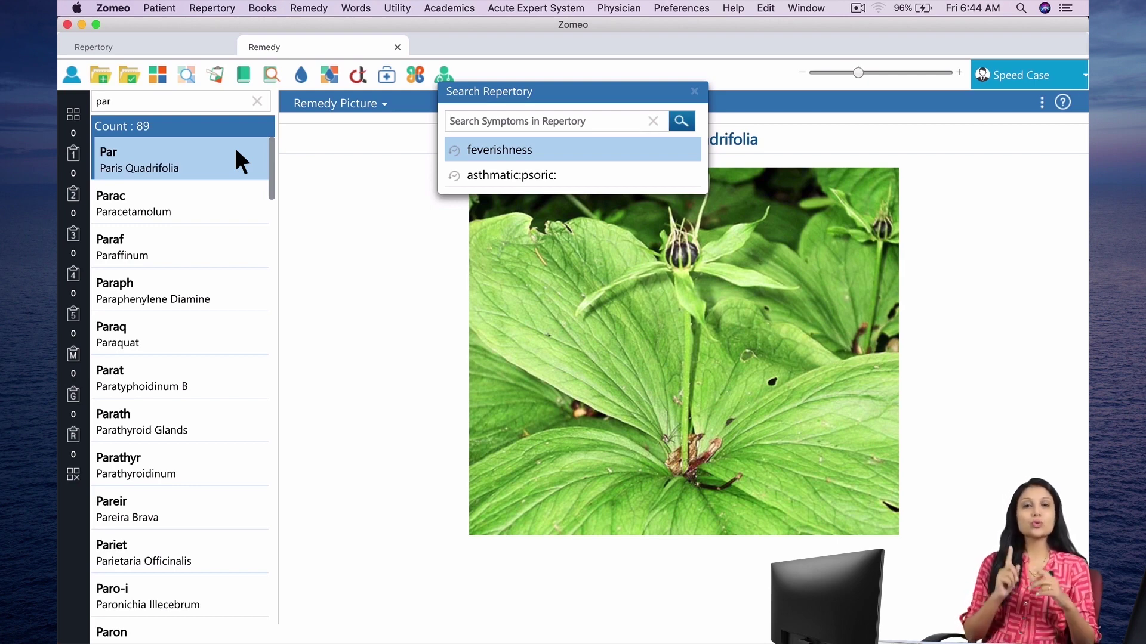
text(lac)
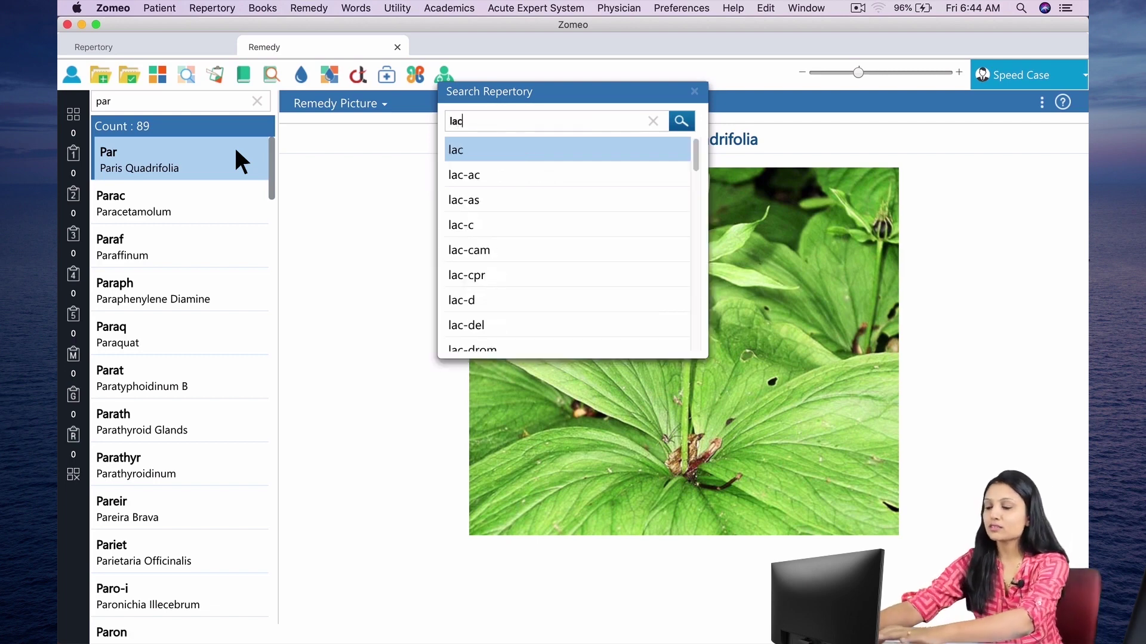
text(k of )
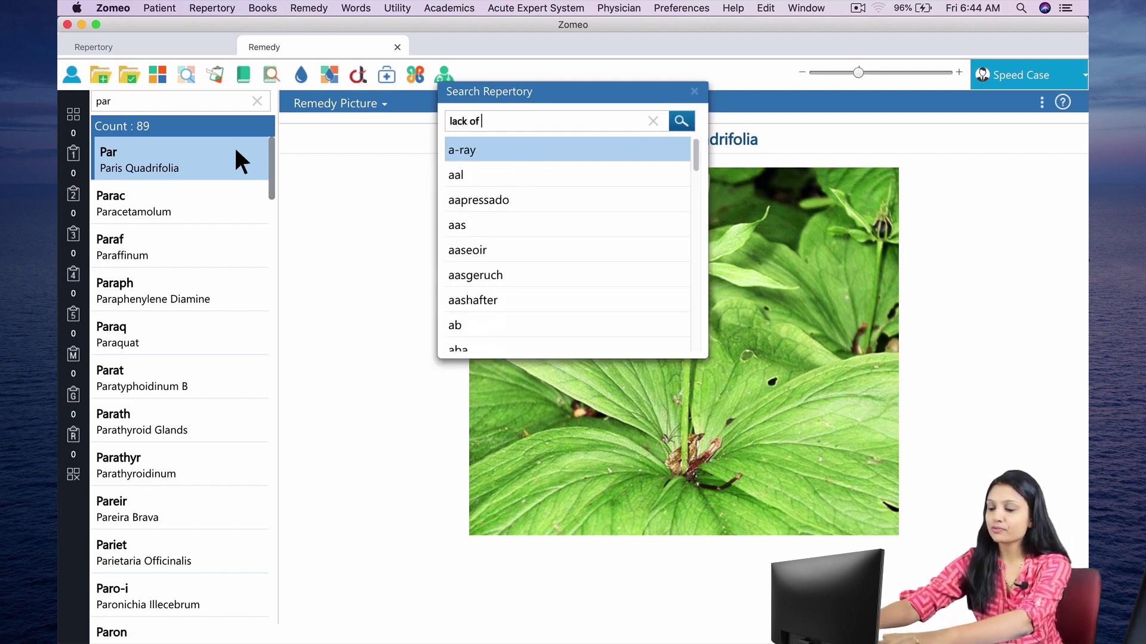
text(vital )
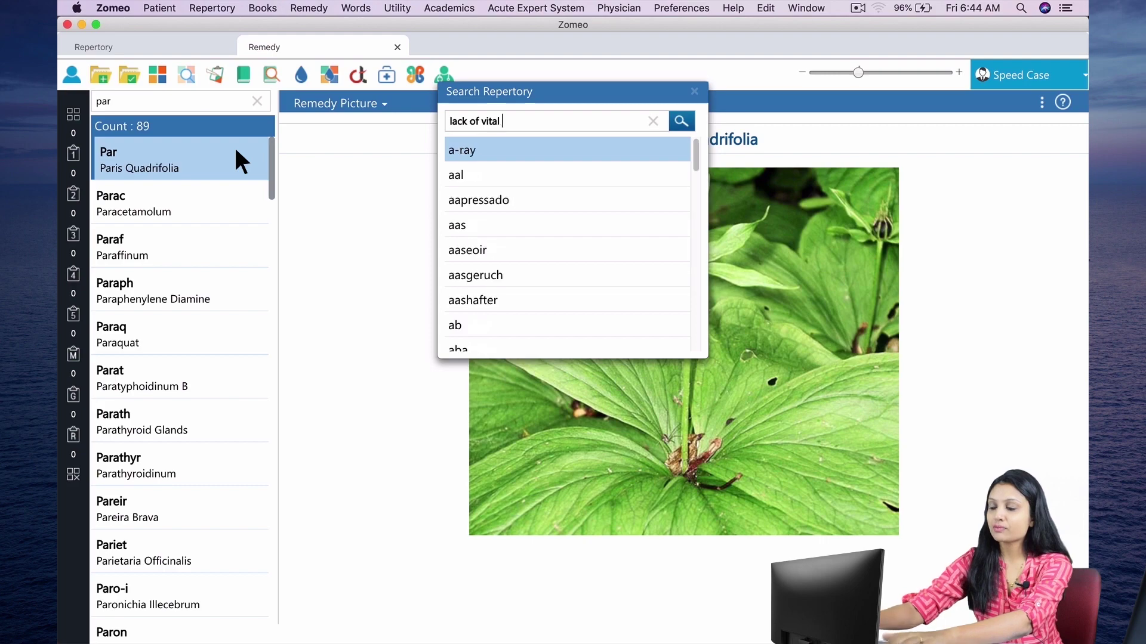
text(heat)
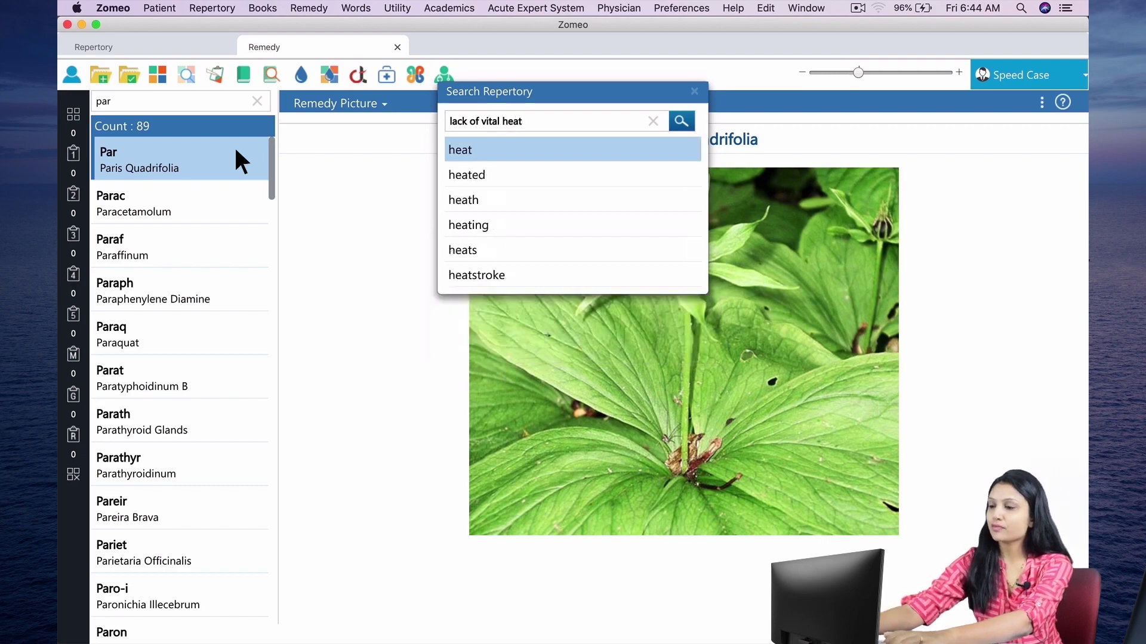
key(Return)
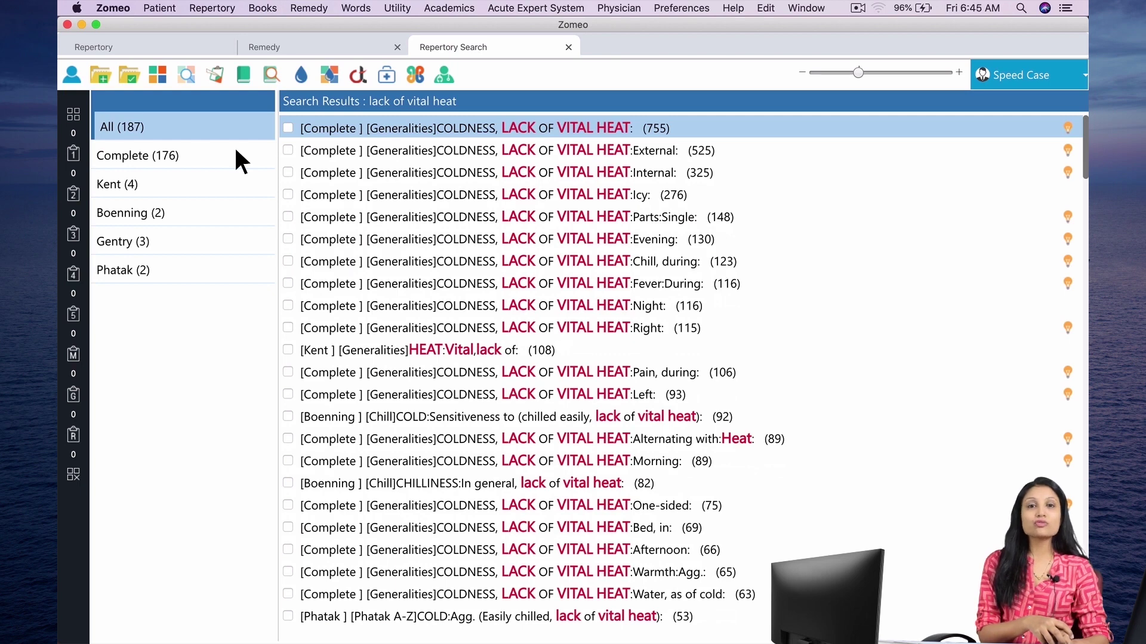
double_click(358, 128)
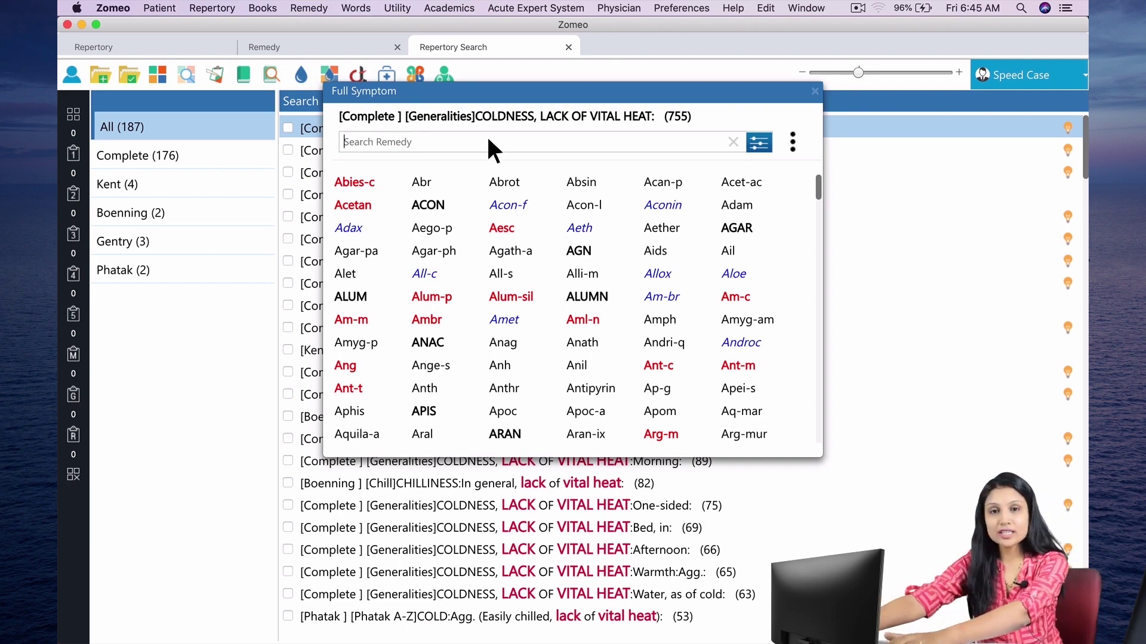
text(par)
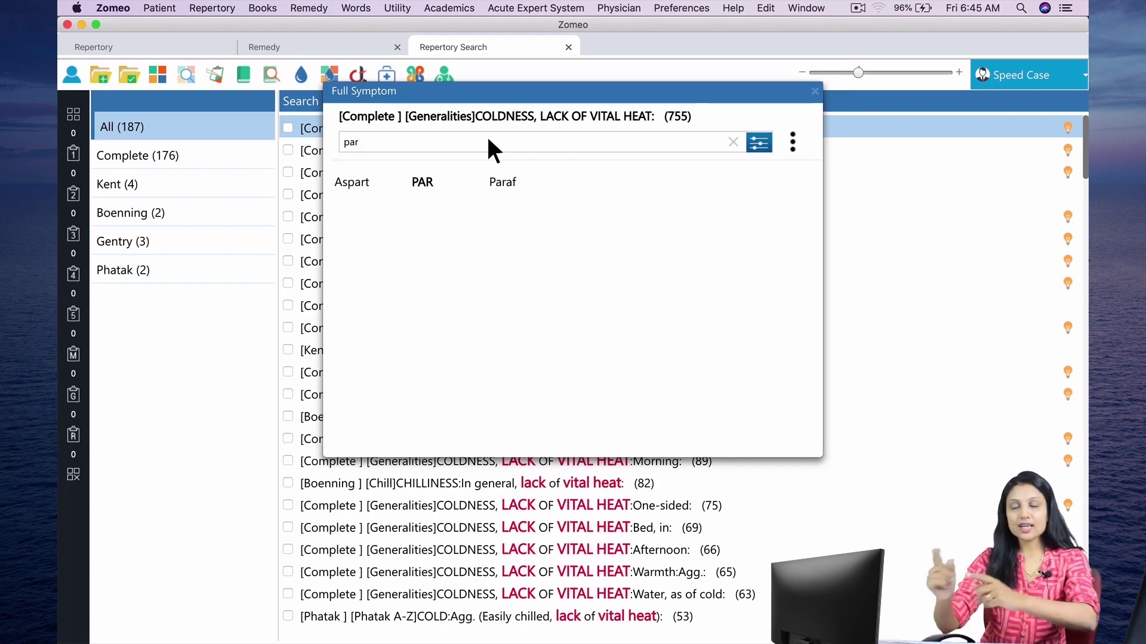
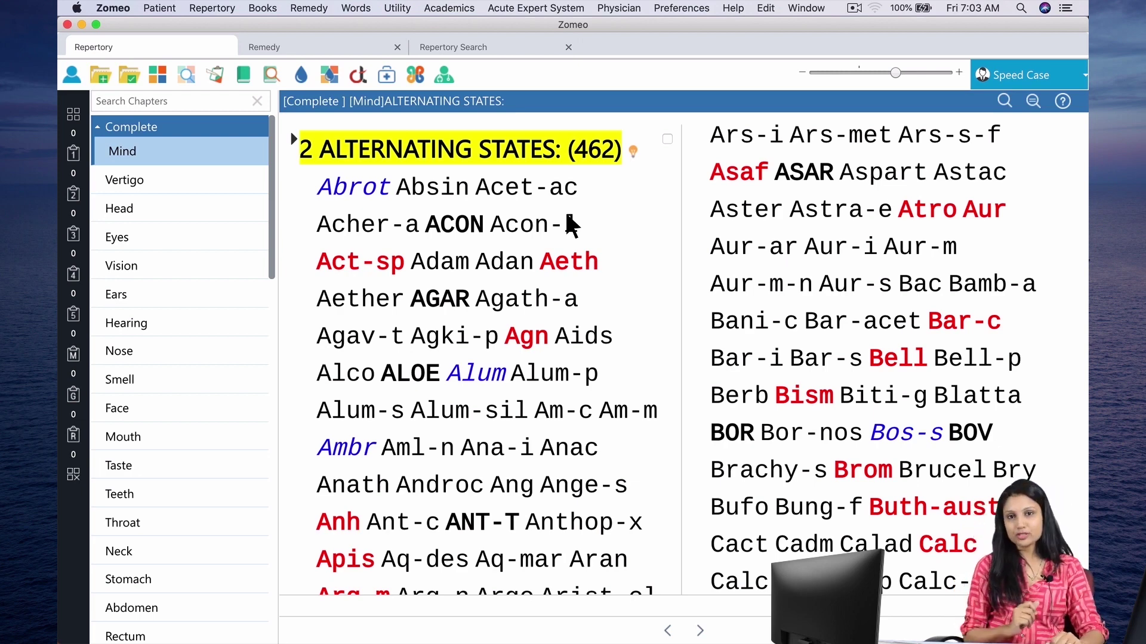
Step: Reduce the repertory text size and look up "egot" in the Complete Mind chapter to reach the EGOTISM, SELF-ESTEEM rubric
key(ctrl+minus)
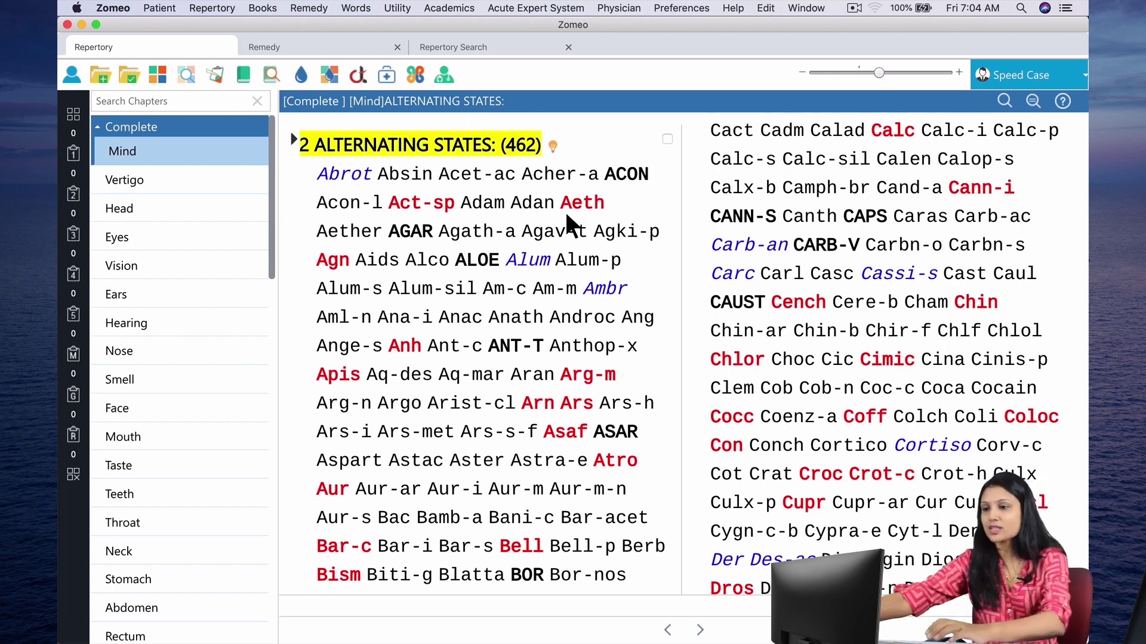
text(egot)
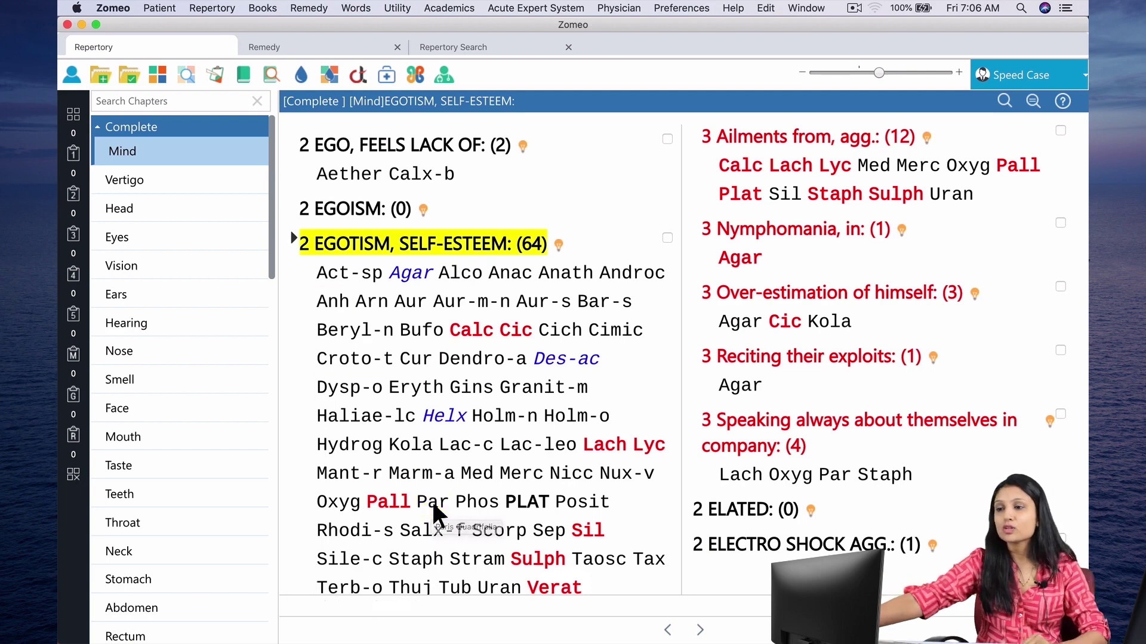
Step: Start a Remedy Extract and add the remedy Par to it
click(309, 7)
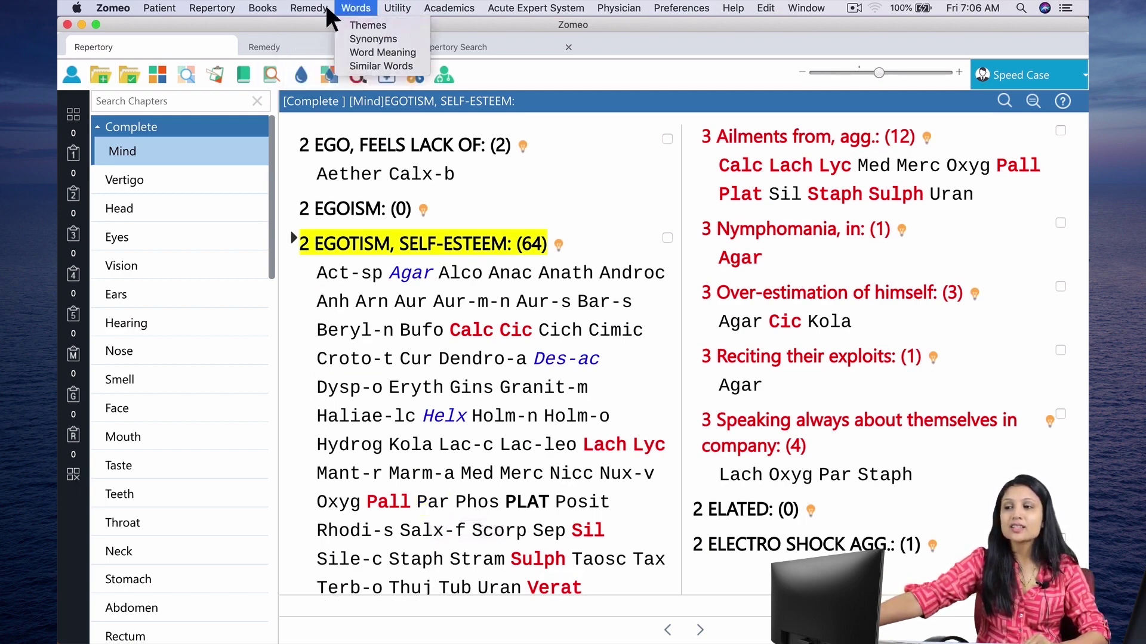
click(389, 38)
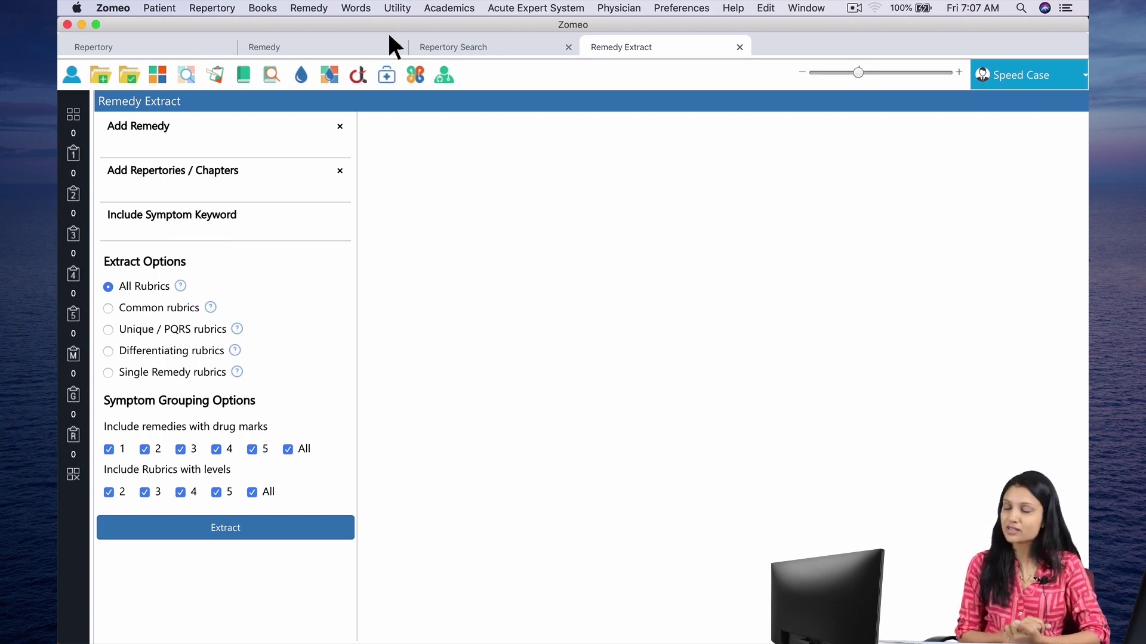
click(273, 139)
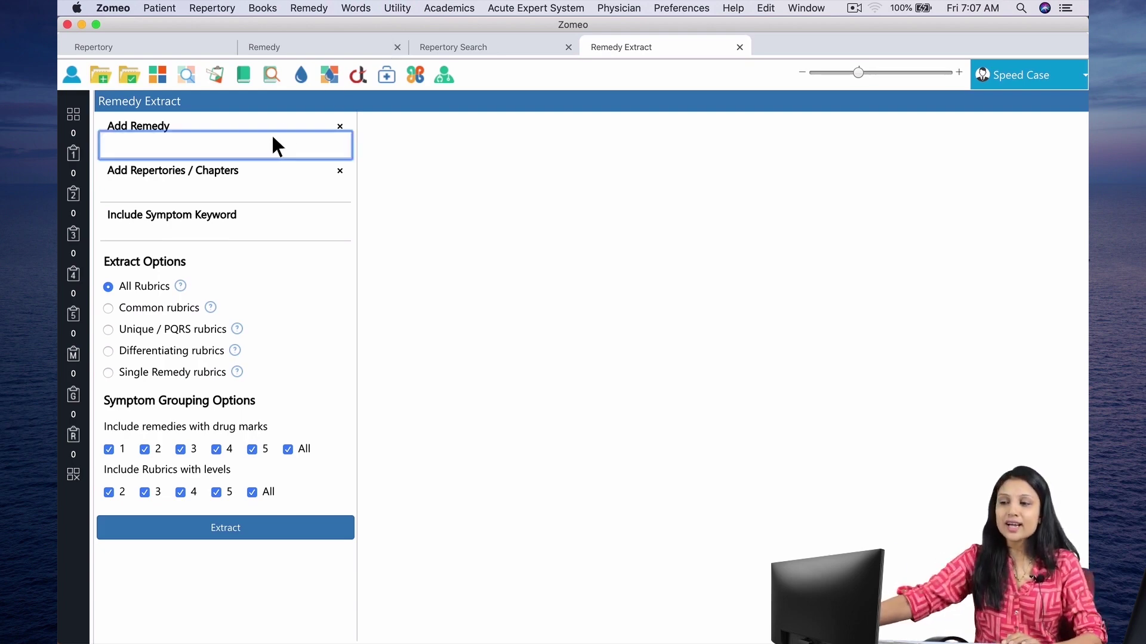
text(par)
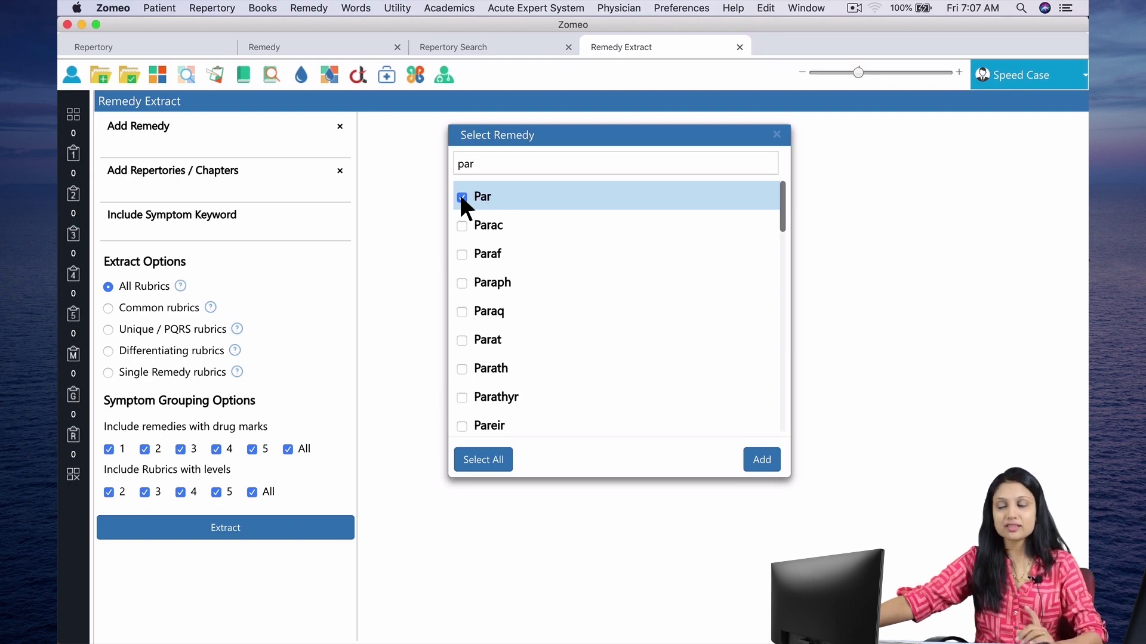
click(762, 460)
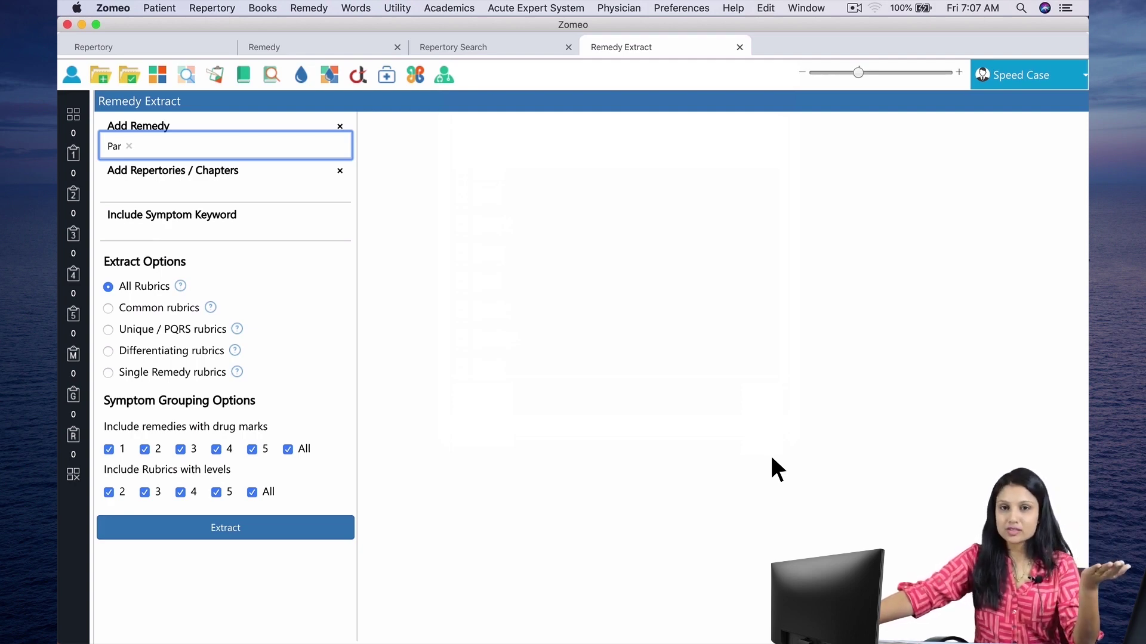
Step: Limit the remedy extract to the Mind chapter of the Complete repertory
click(309, 185)
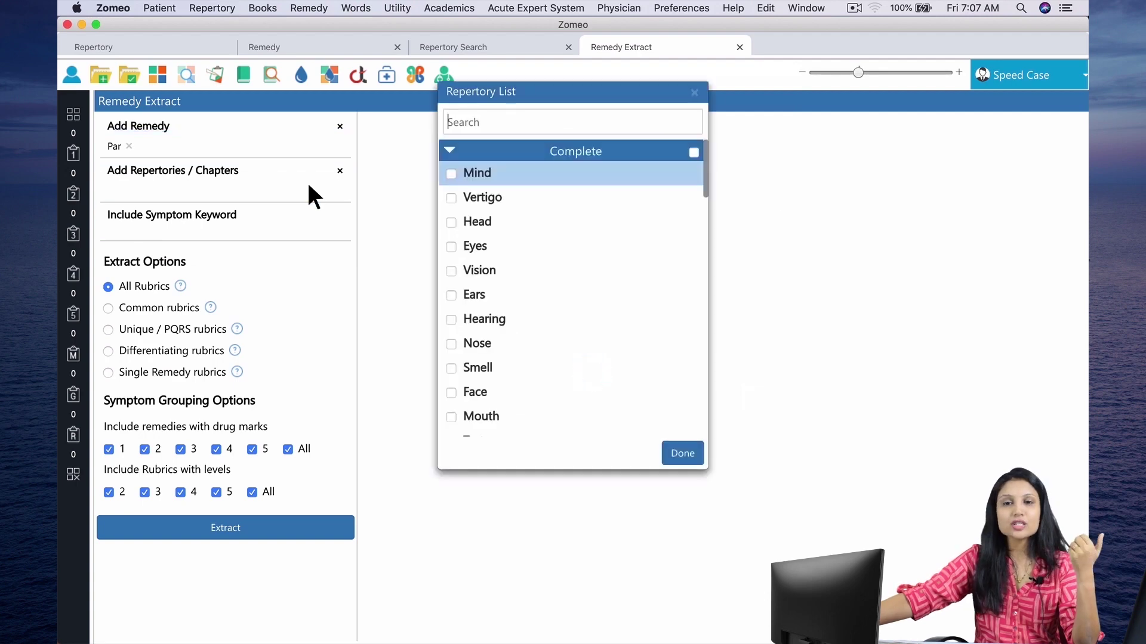
click(451, 174)
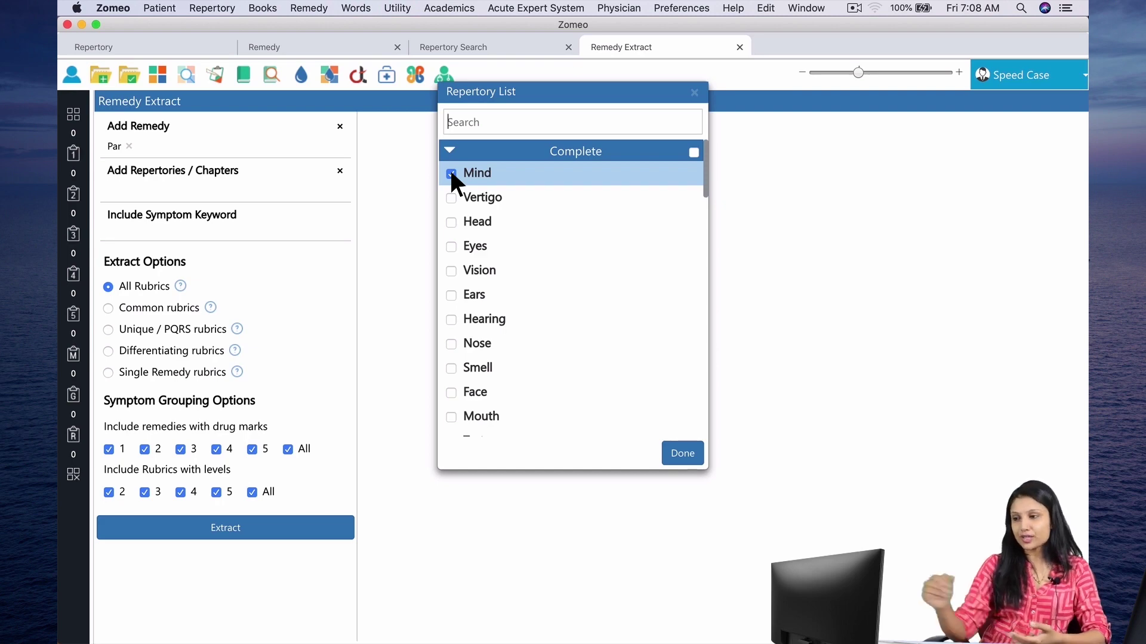
click(696, 447)
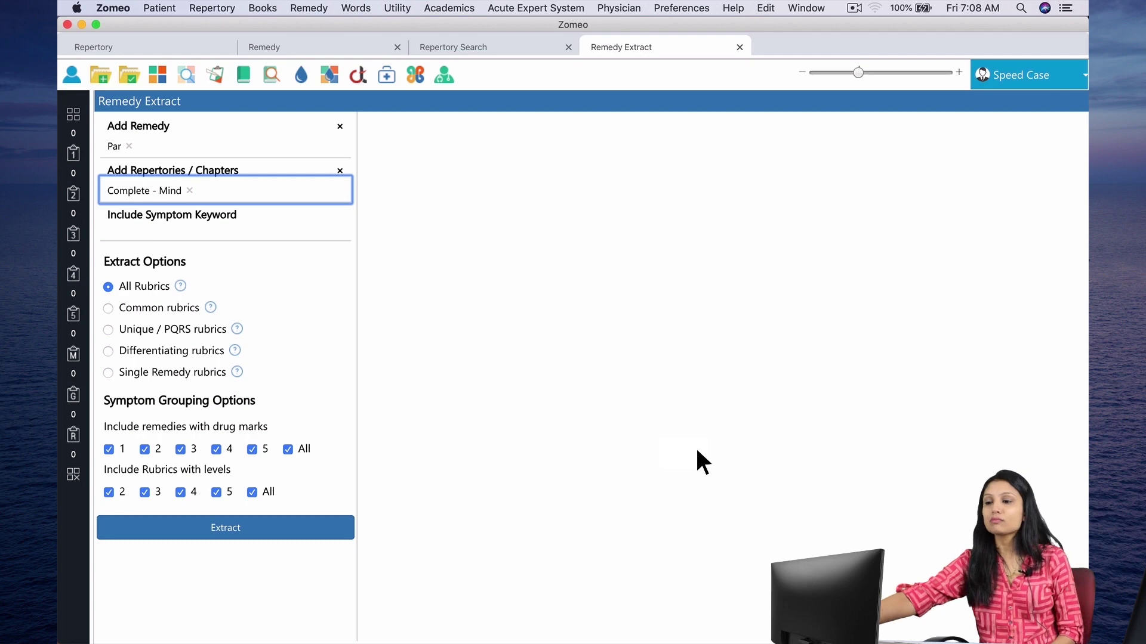
Step: Include the symptom keyword "foolish", extract all matching rubrics for Par, and enlarge the results text
click(263, 233)
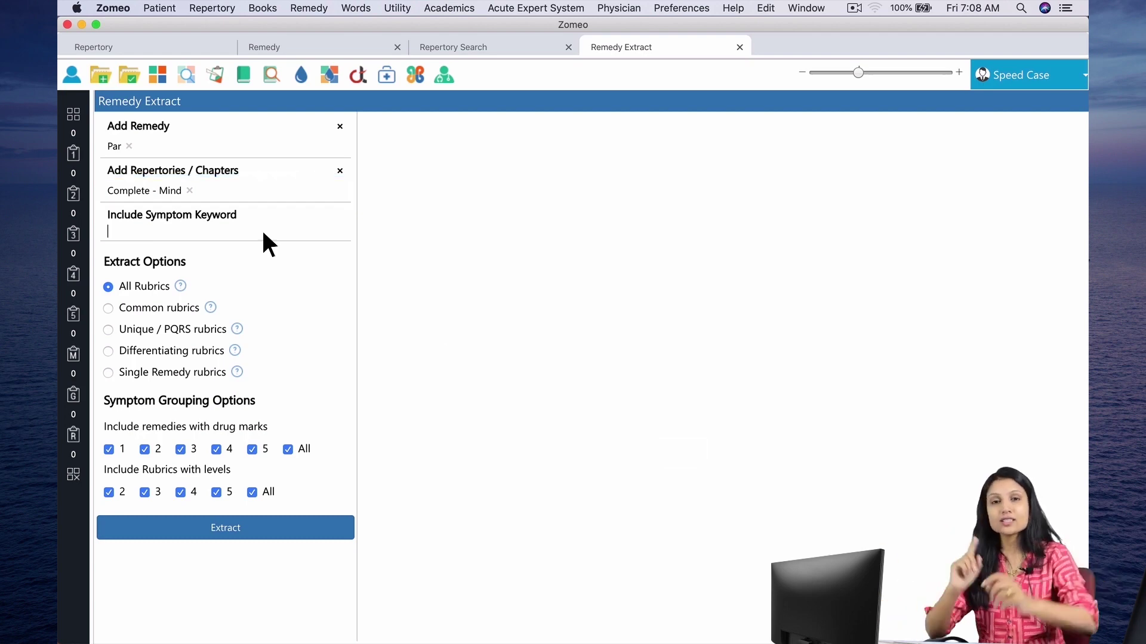
text(fool)
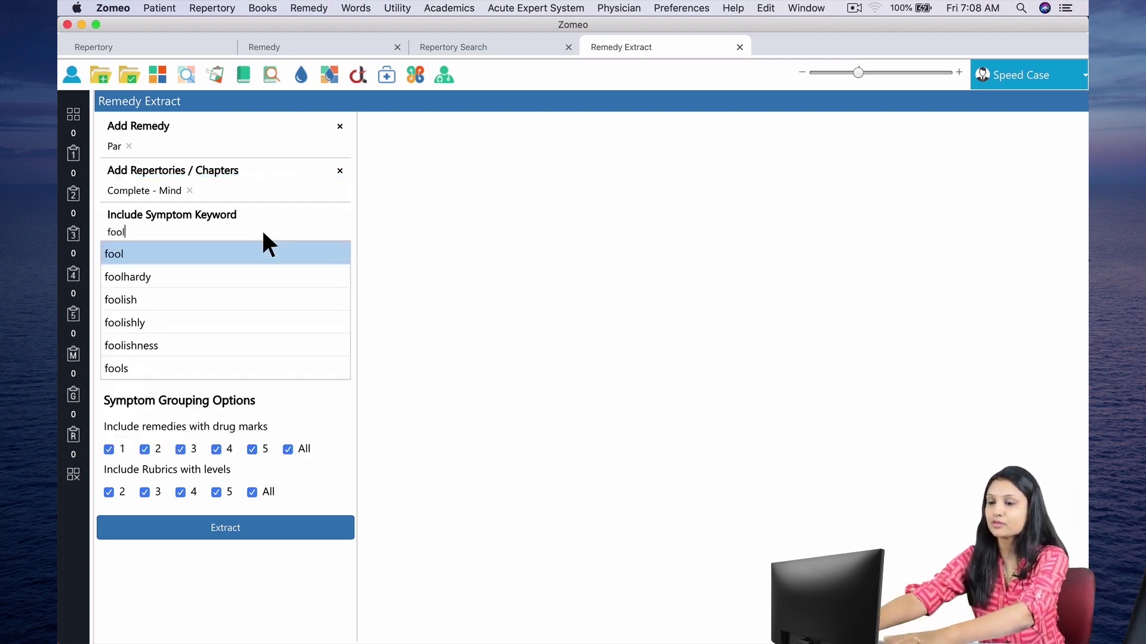
text(ish)
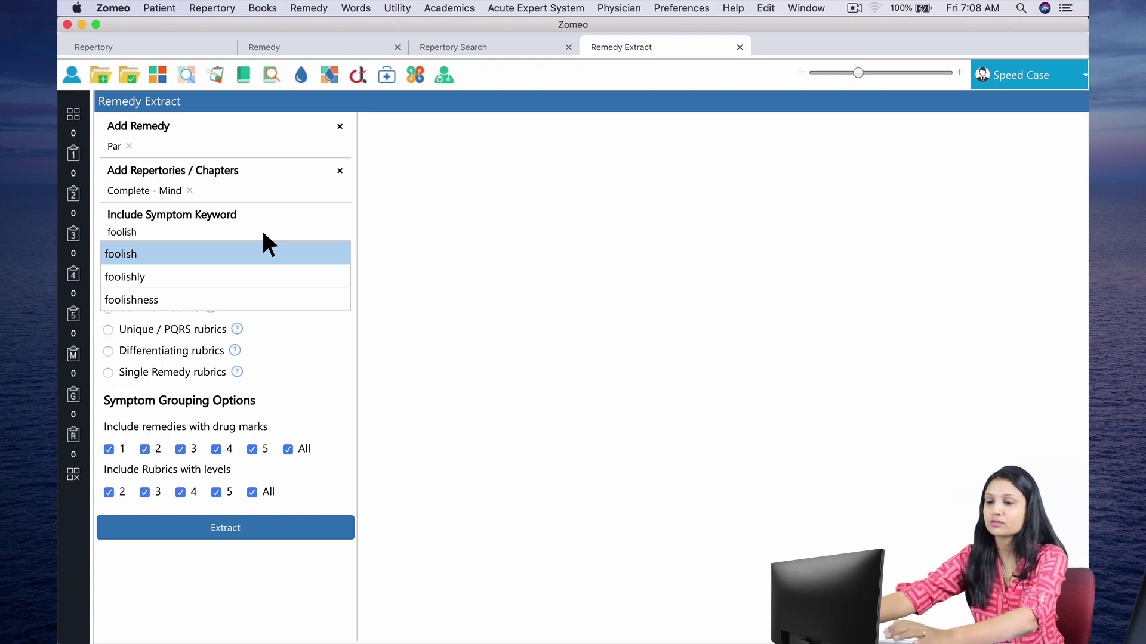
key(Return)
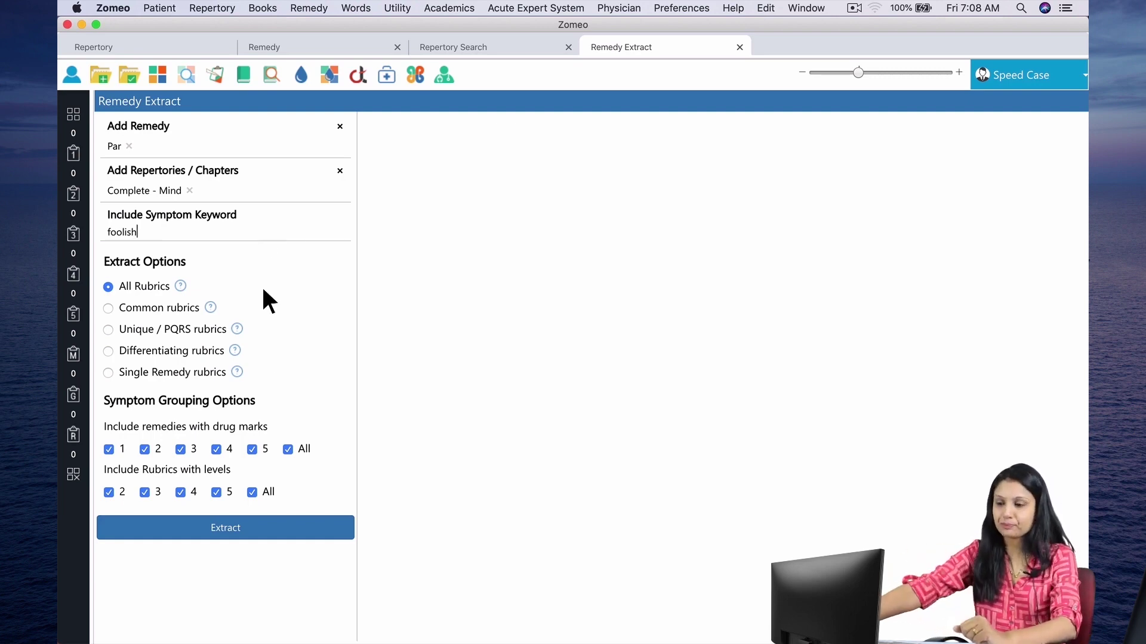
click(263, 527)
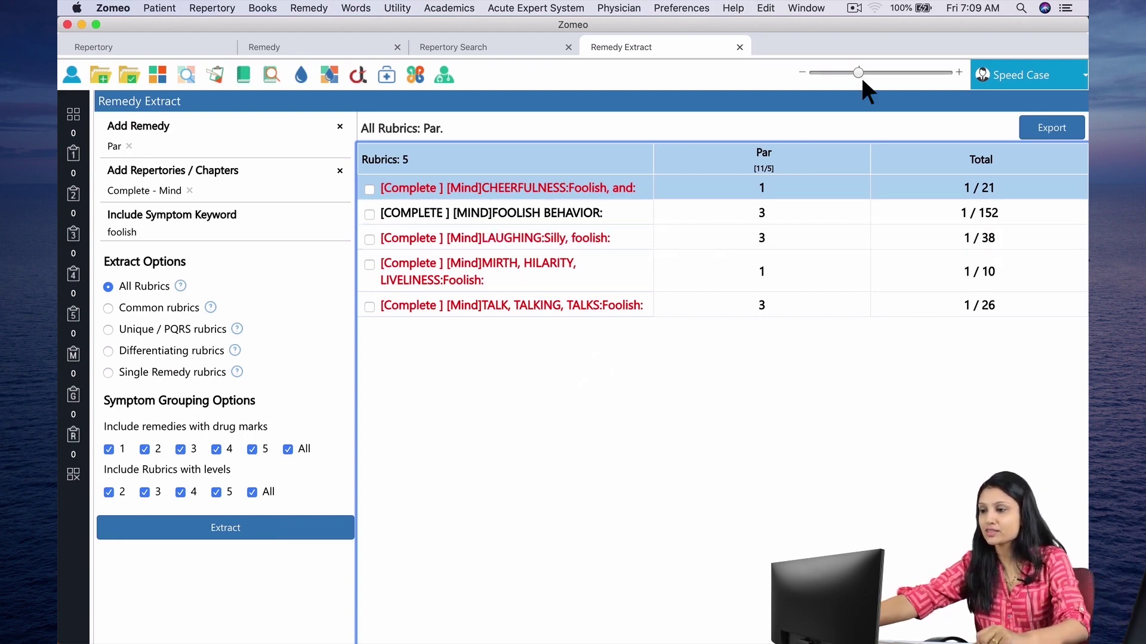
scroll(861, 77, up, 1)
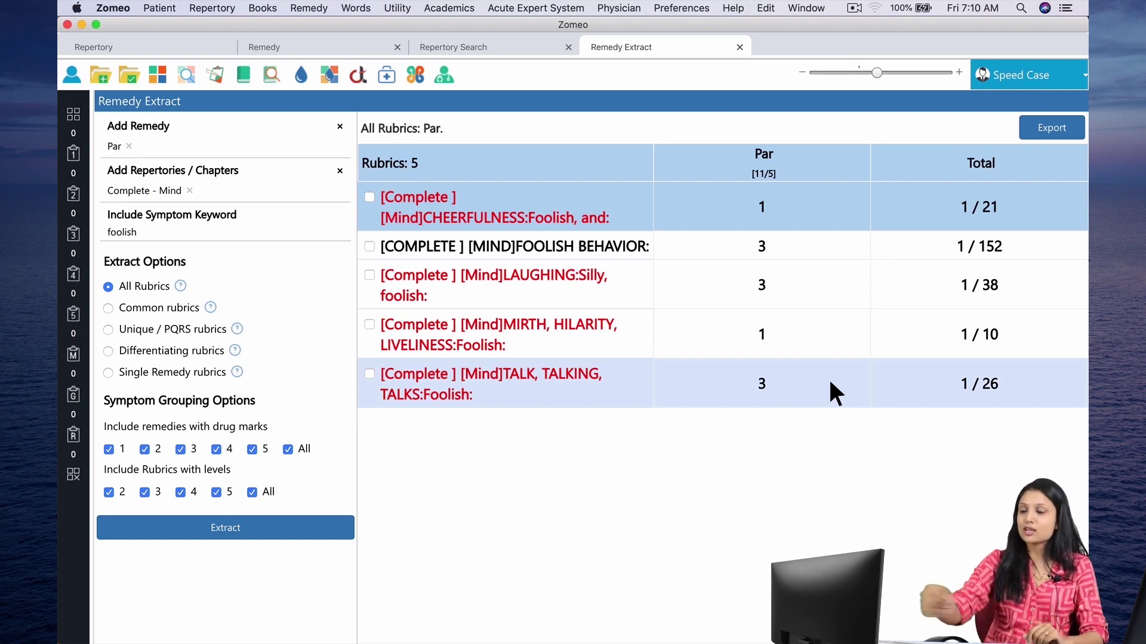
Step: Search the repertory for "childish" and show only the results from Kent
key(super+s)
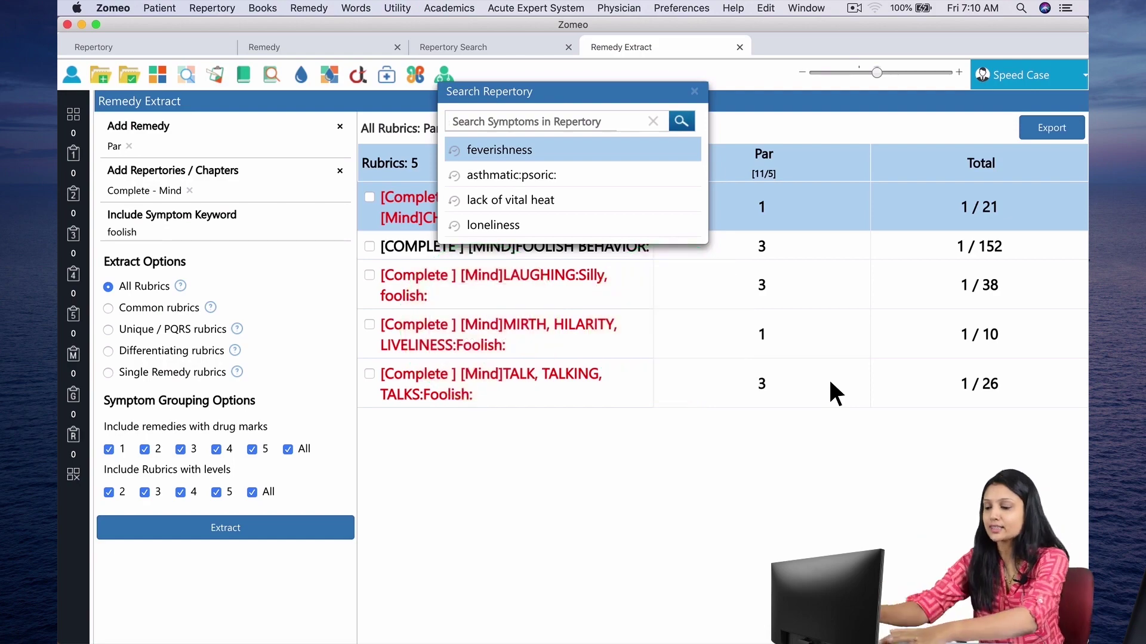
text(childish)
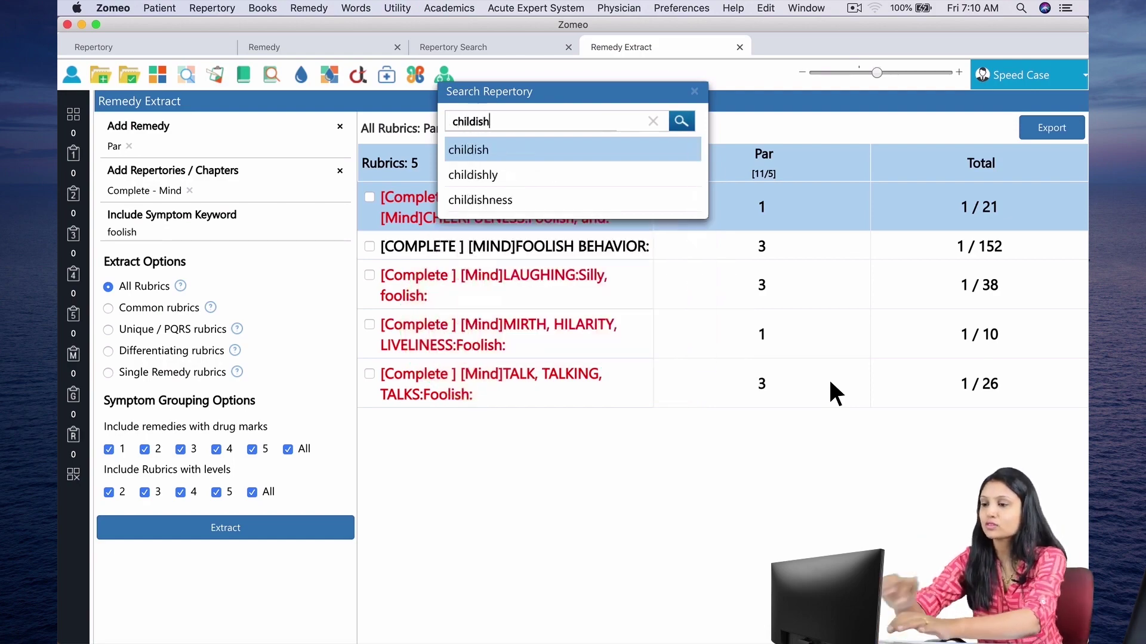
key(Return)
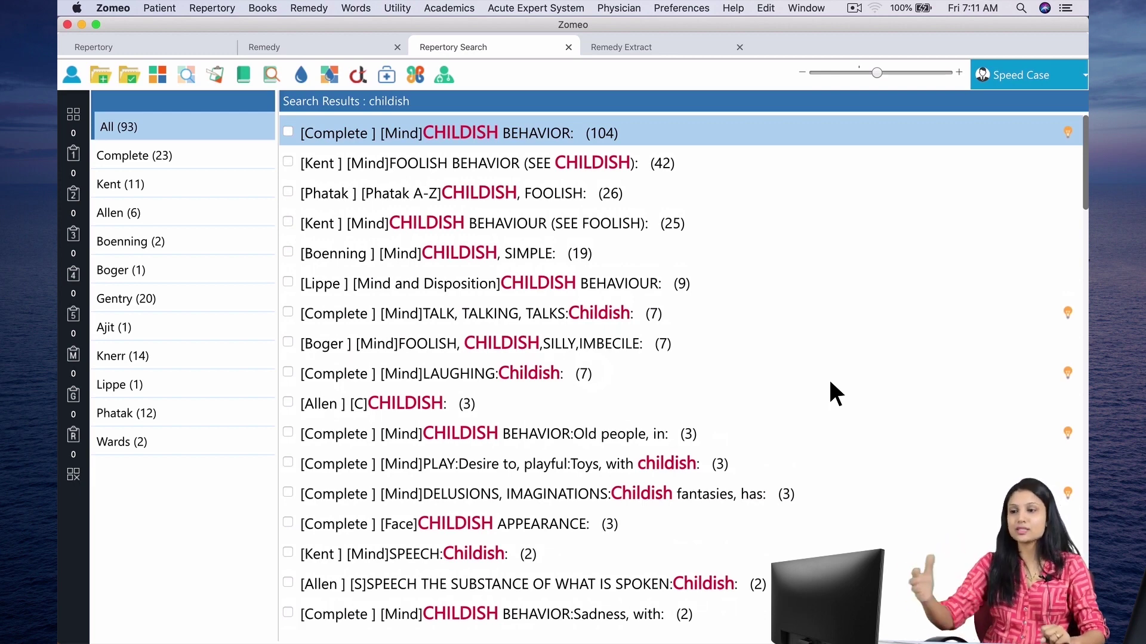
click(169, 192)
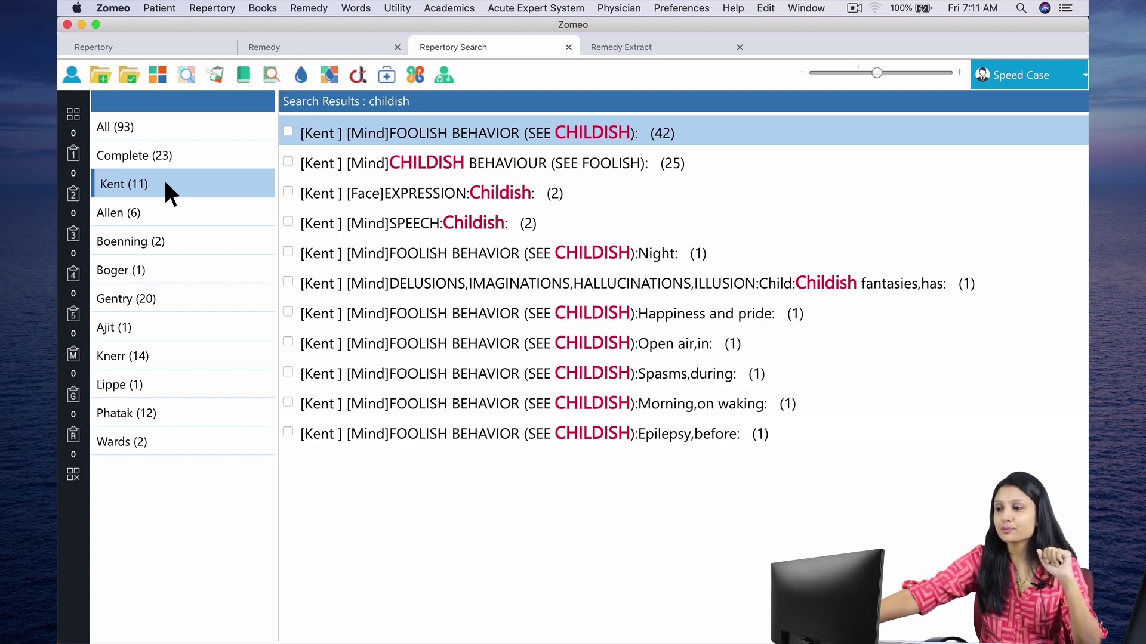
Step: Check the remedies listed under Kent's Mind rubric "Childish Behaviour" and Boenning's Mind rubric "Childish, Simple"
click(551, 163)
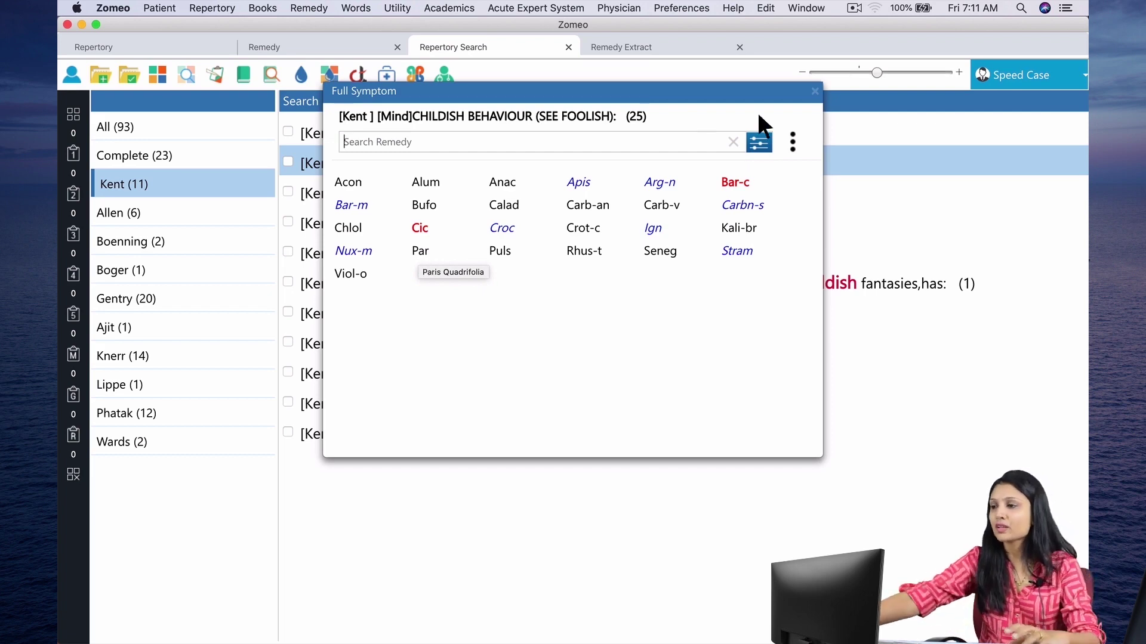
click(815, 91)
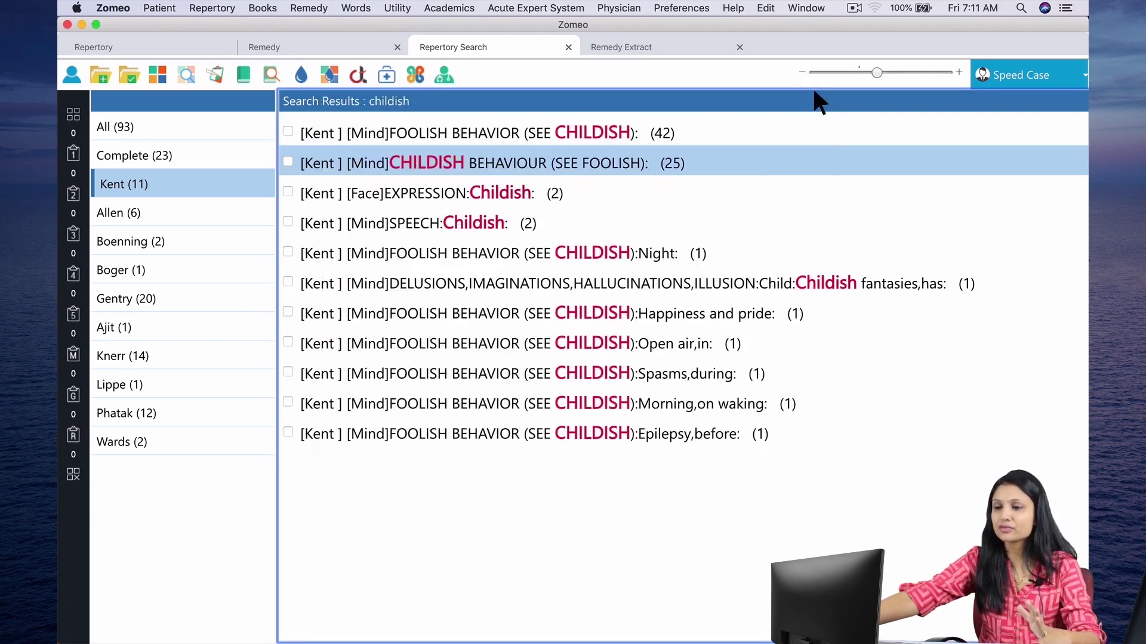
click(199, 241)
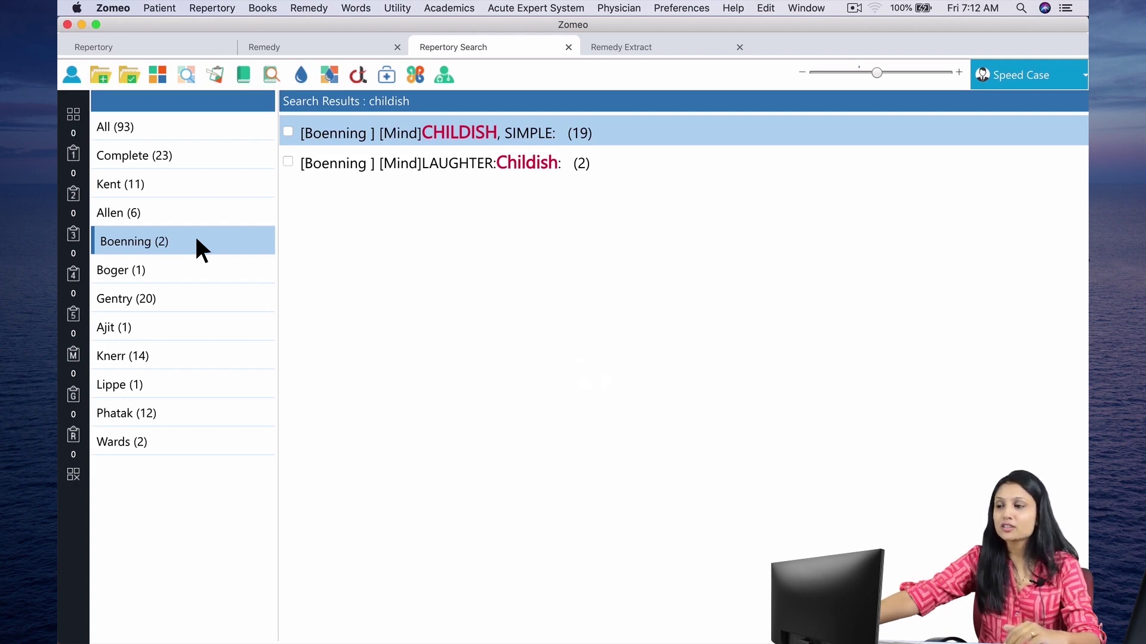
double_click(576, 134)
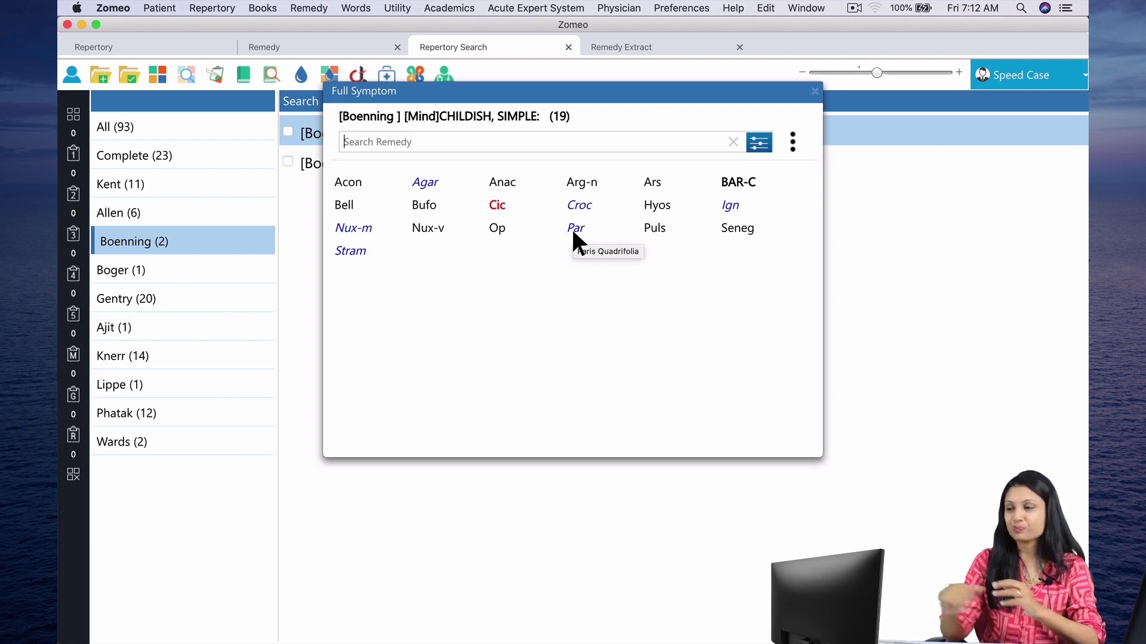
click(815, 91)
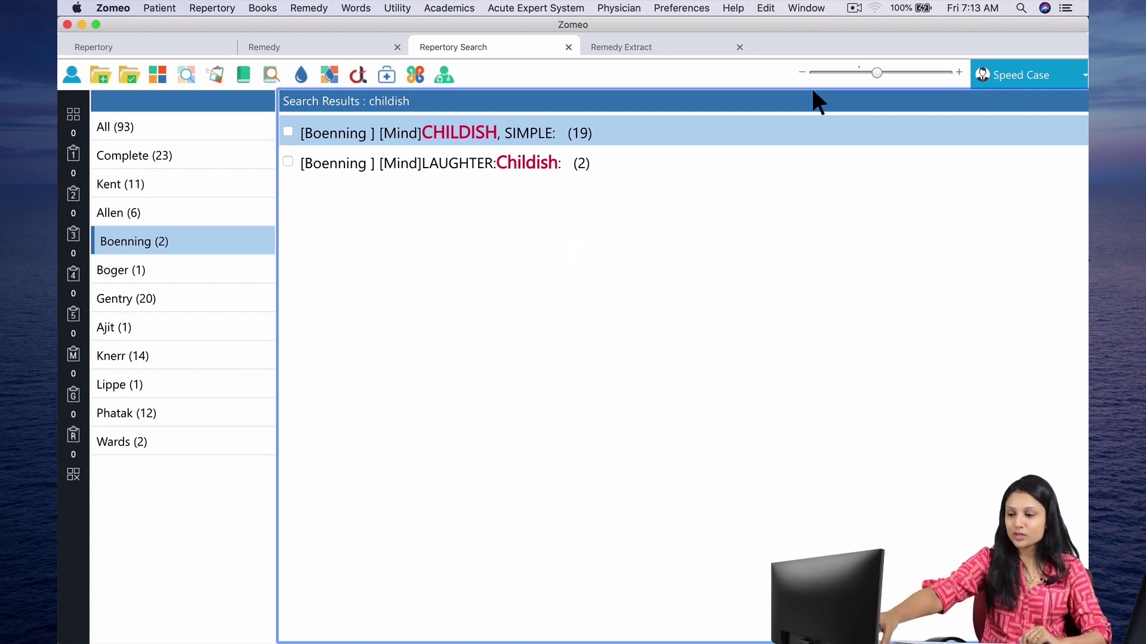
Step: Search the repertory for the symptom "frivolous"
key(super+f)
key(super+s)
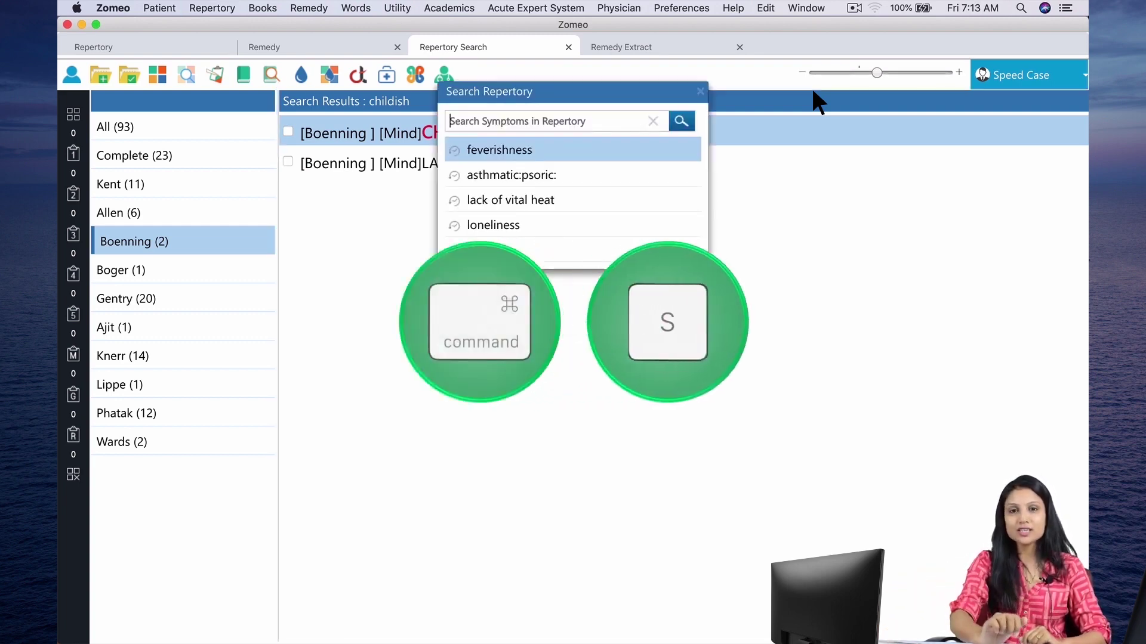
text(fr)
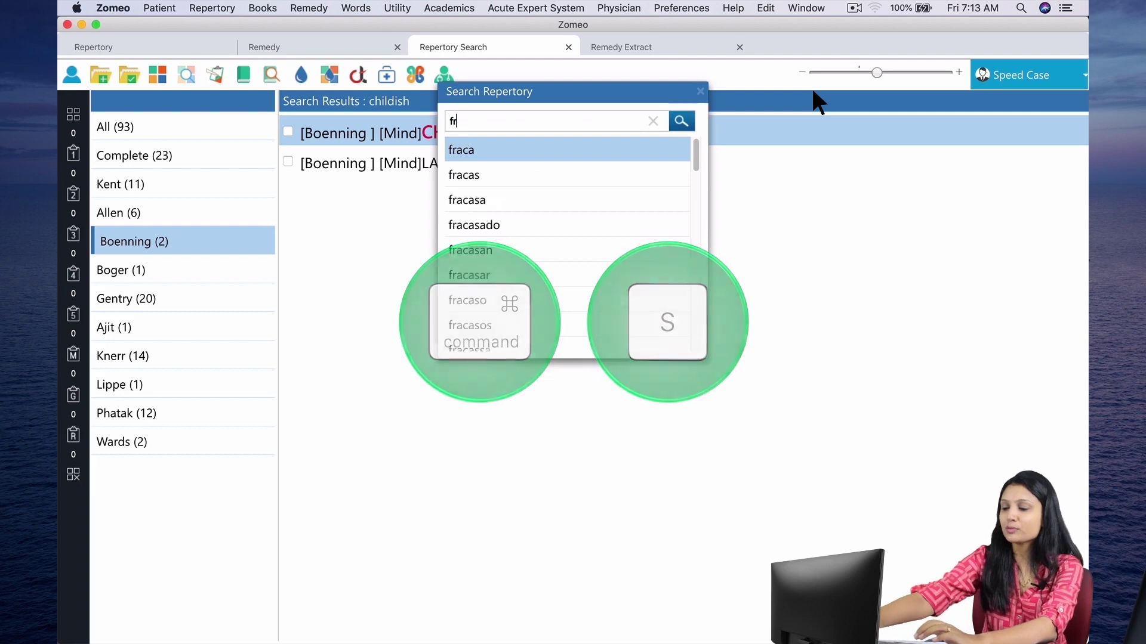
text(iv)
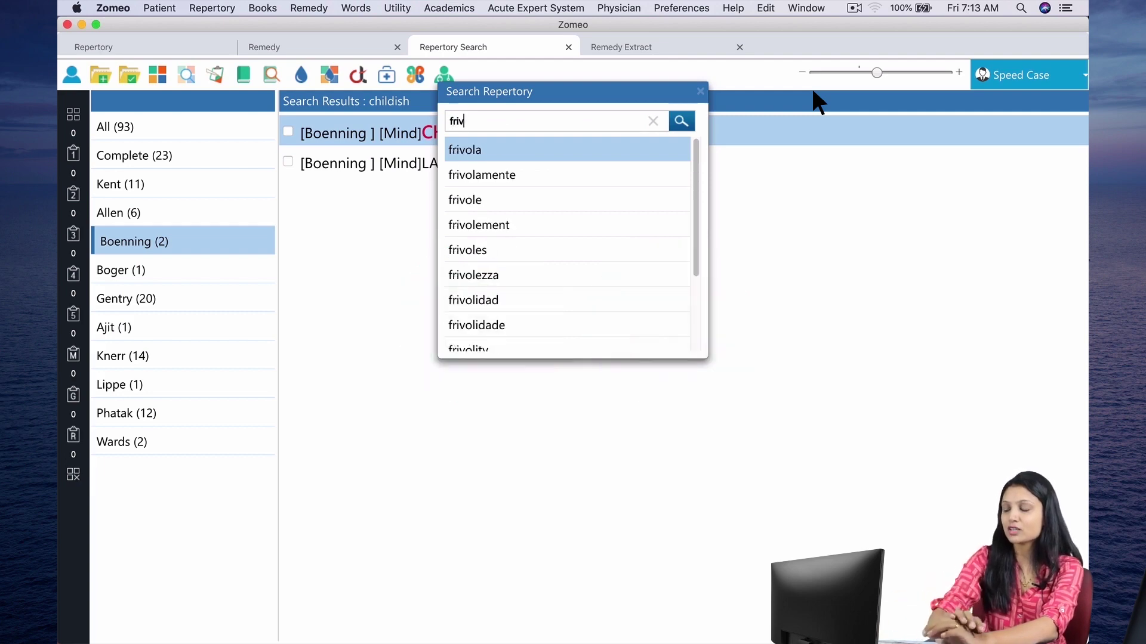
text(o)
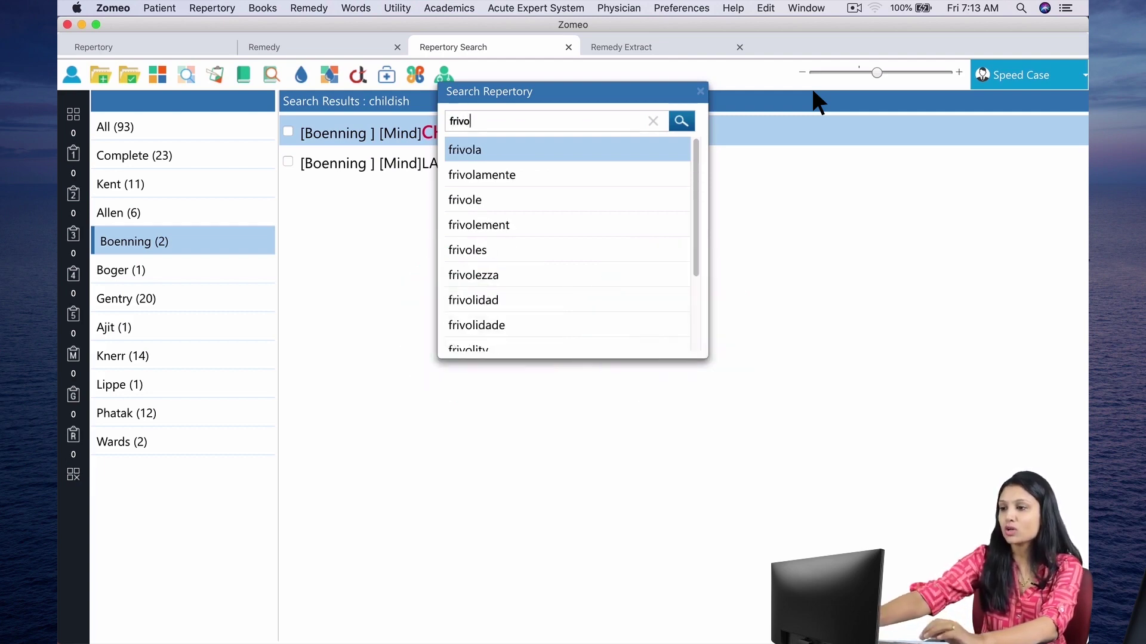
text(lou)
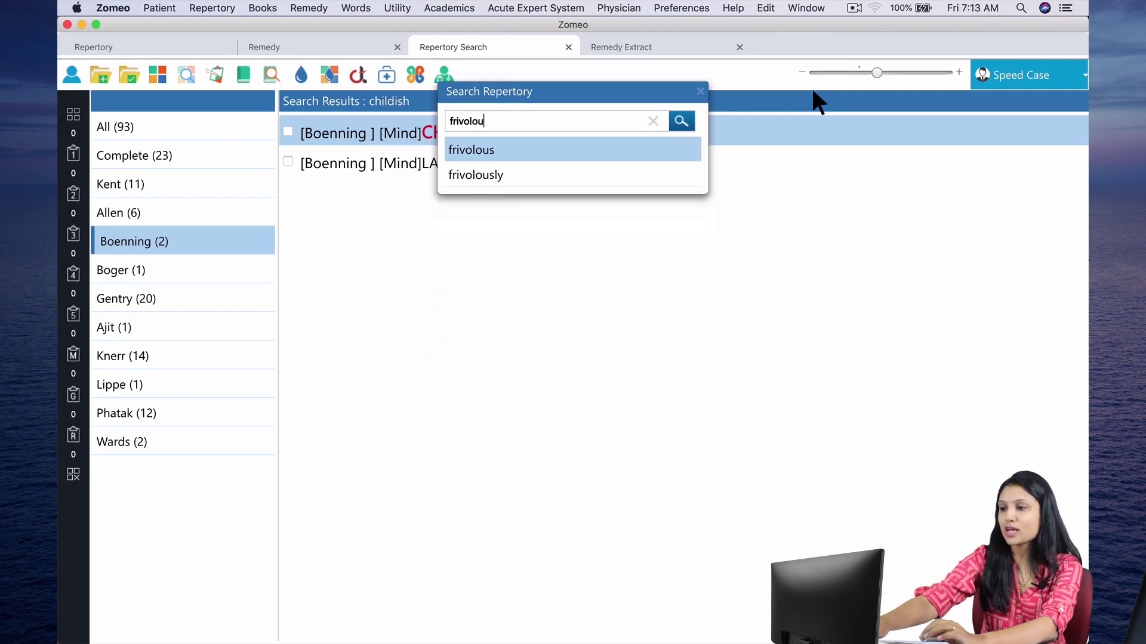
key(Return)
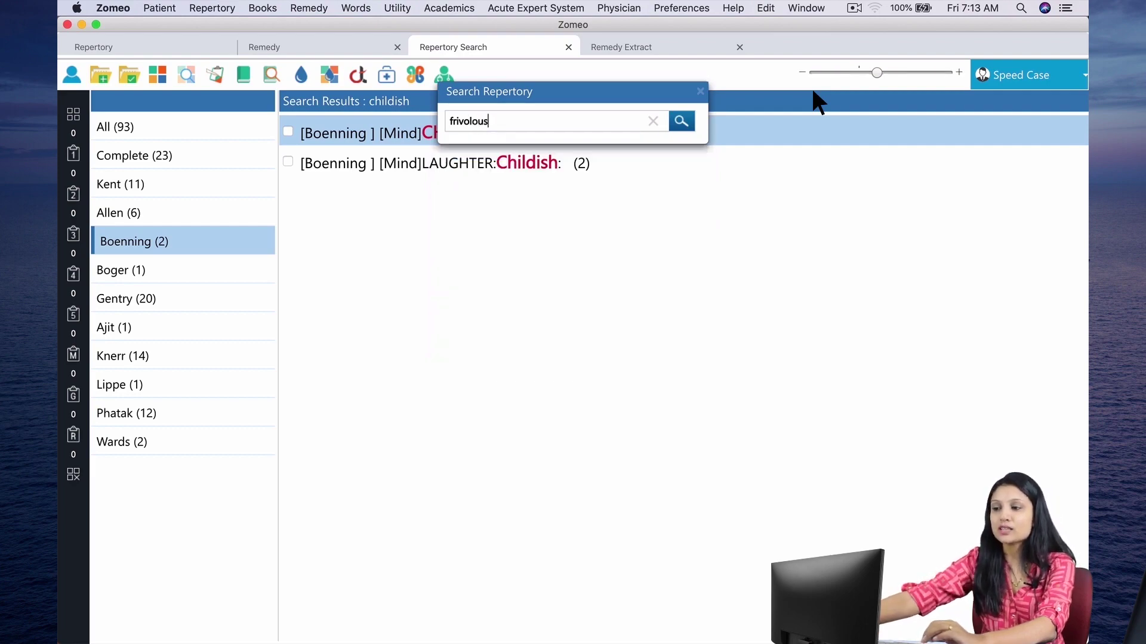
key(Return)
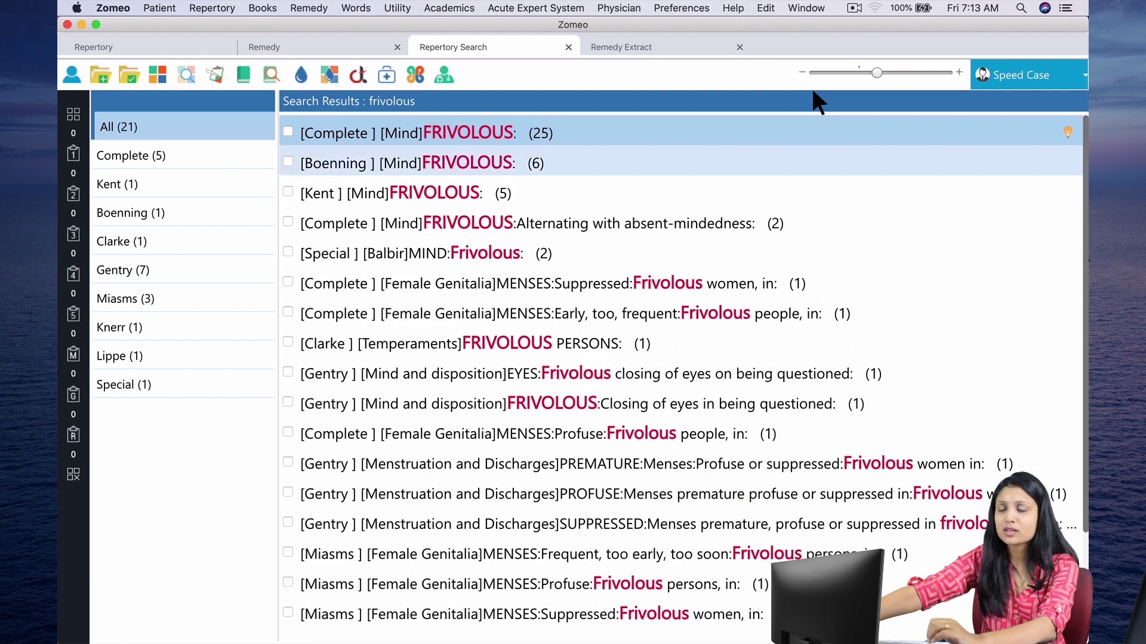
Step: Compare the Kent and Complete results for "frivolous", and check the remedies listed under Kent's Mind rubric "Frivolous"
click(228, 184)
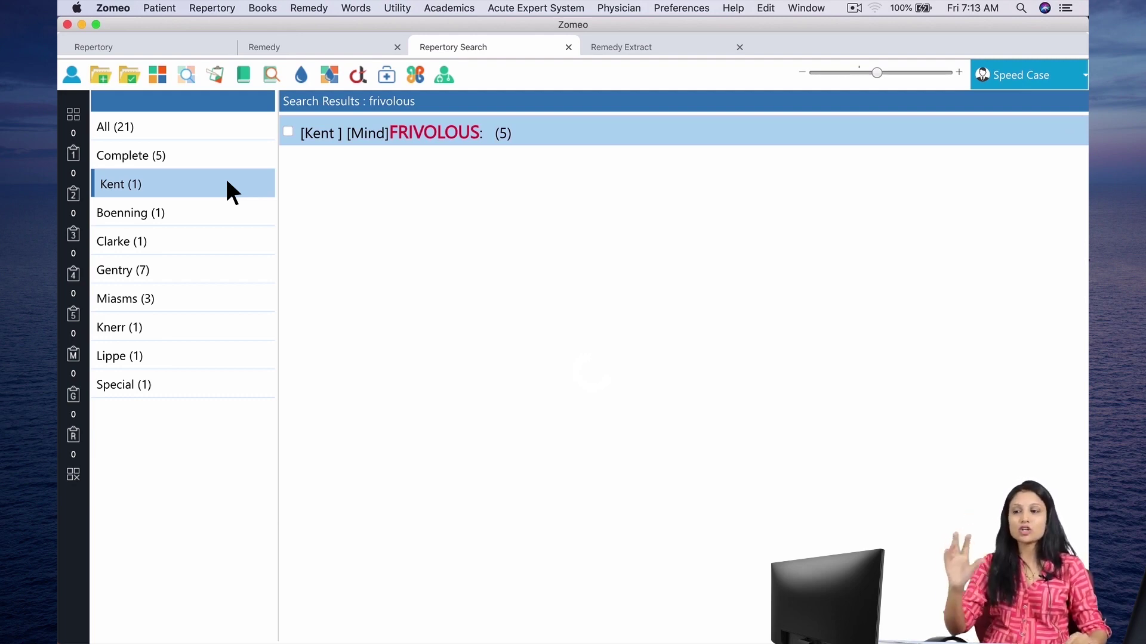
click(226, 154)
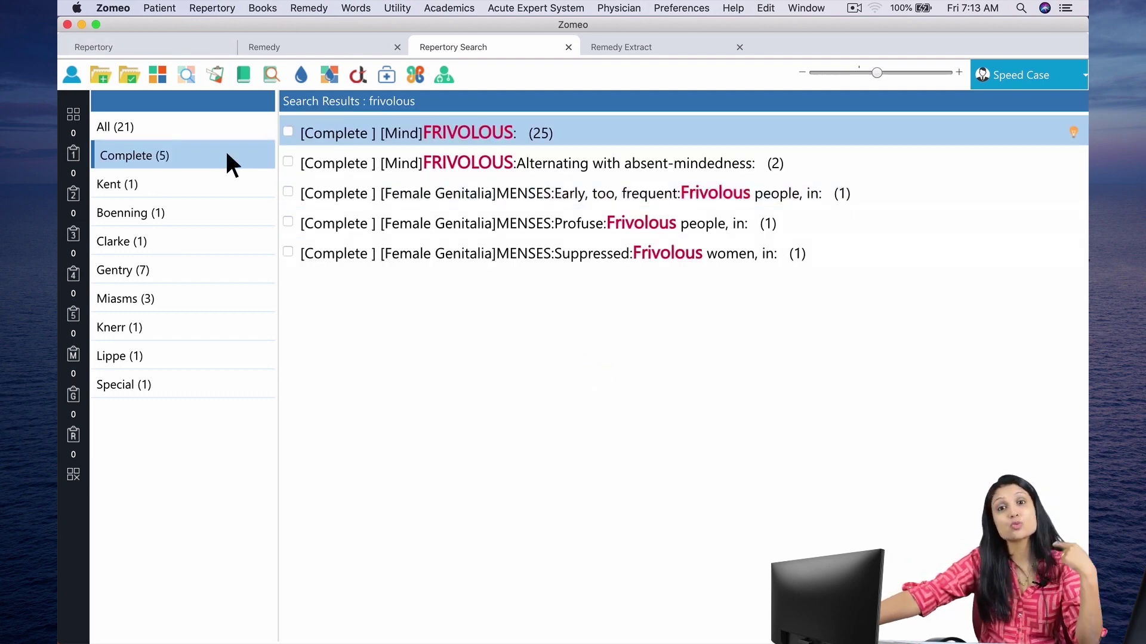
click(232, 188)
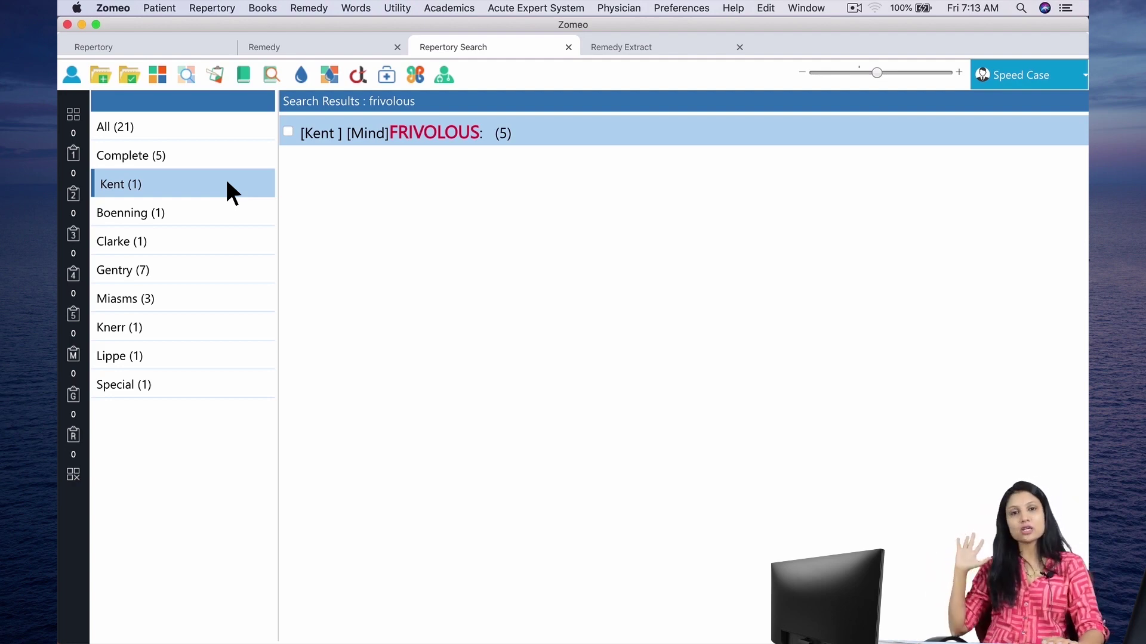
click(522, 135)
double_click(522, 132)
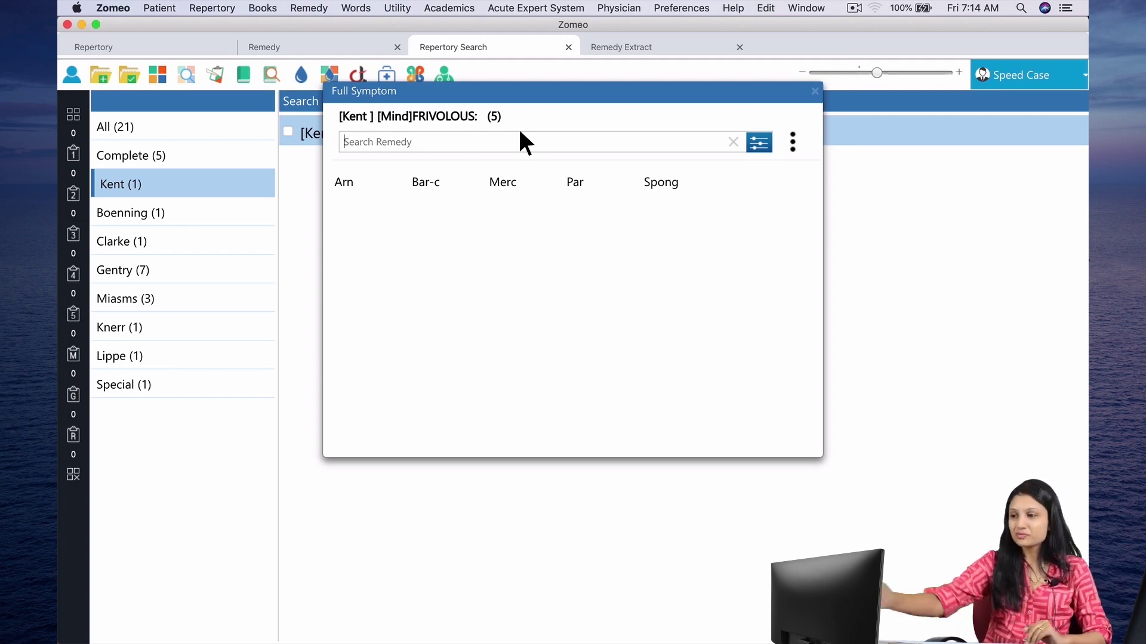
click(815, 91)
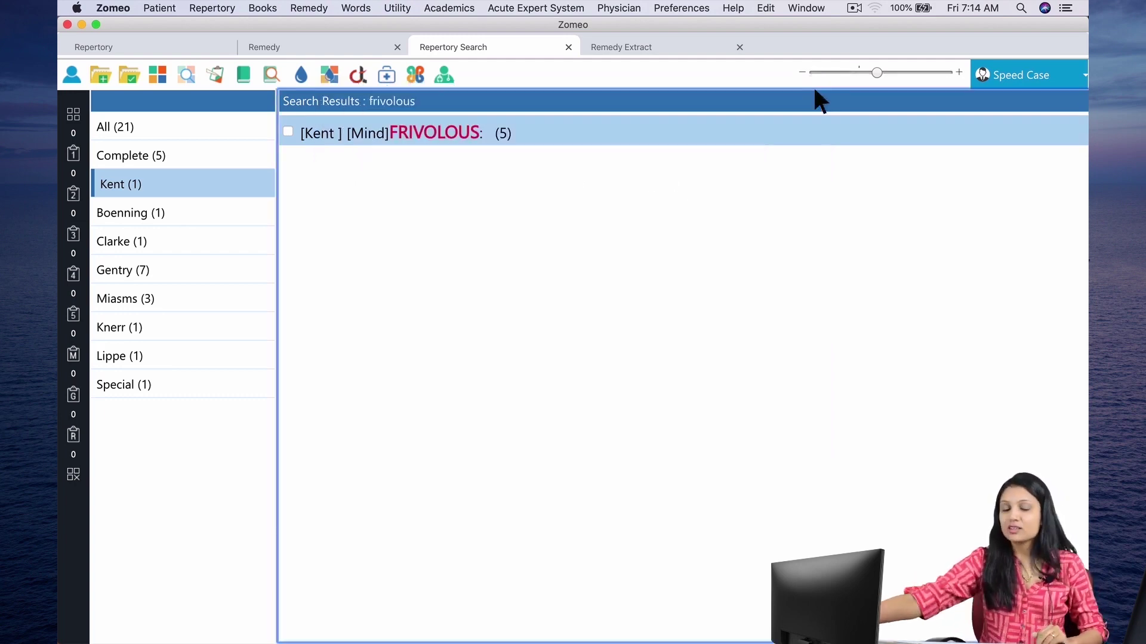
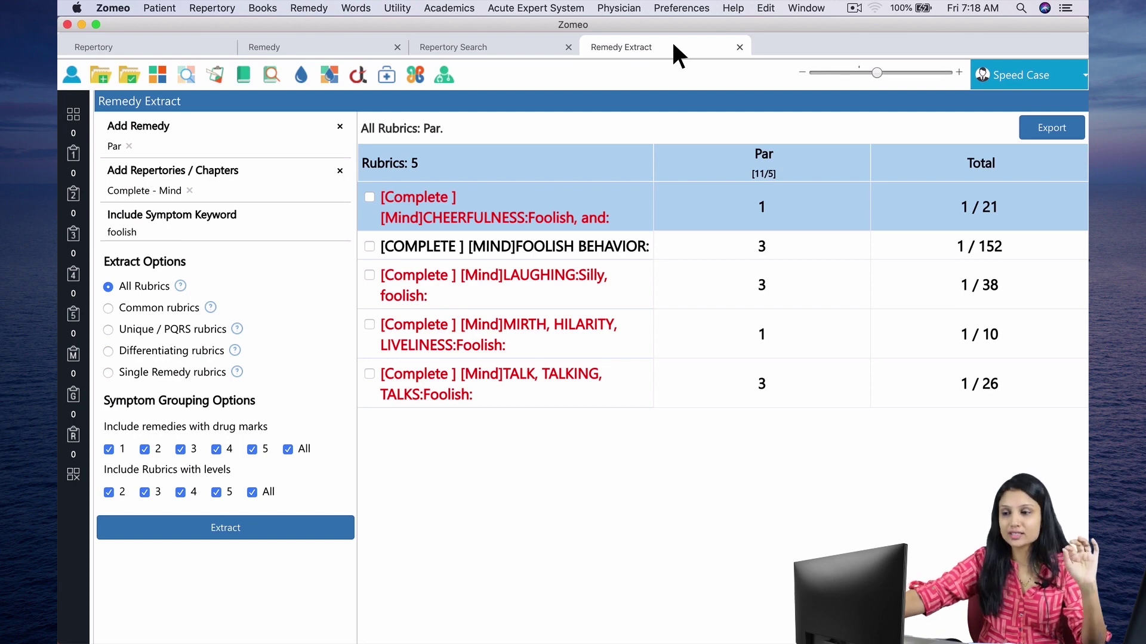
Step: In the remedy extract for Par, replace the symptom keyword with "loquacity", extract all matching rubrics, and enlarge the results text
double_click(205, 231)
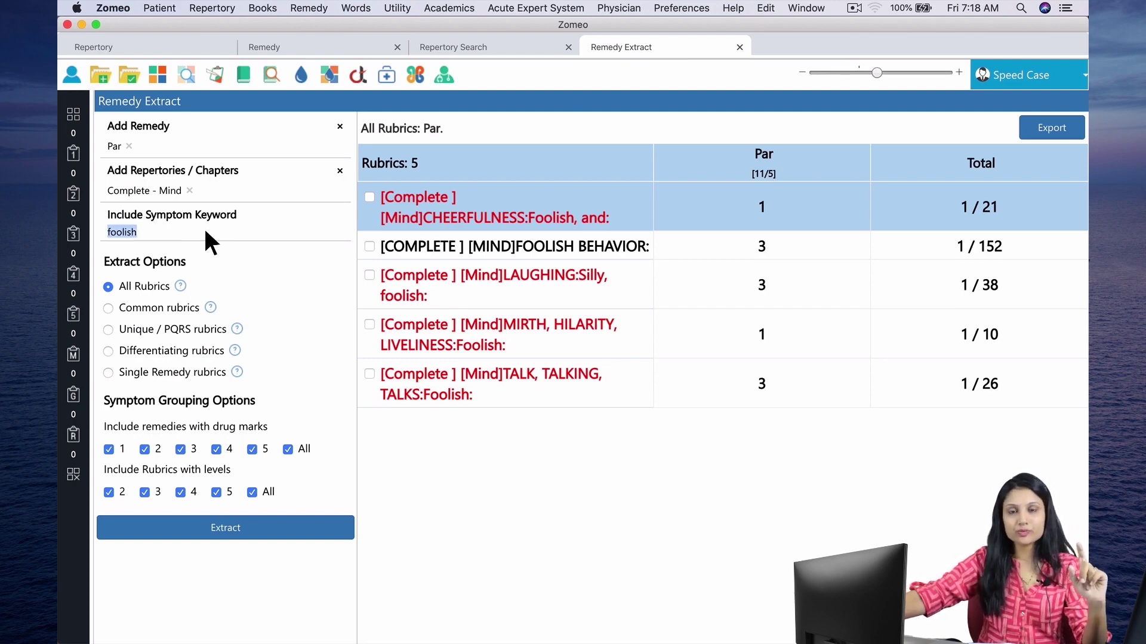
text(loq)
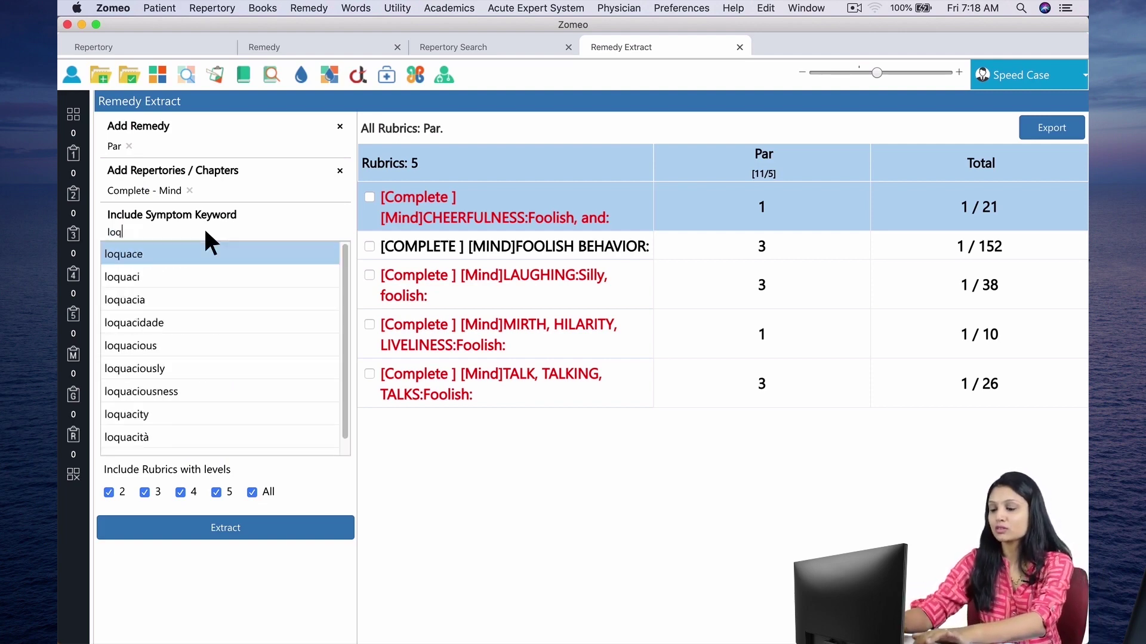
text(uac)
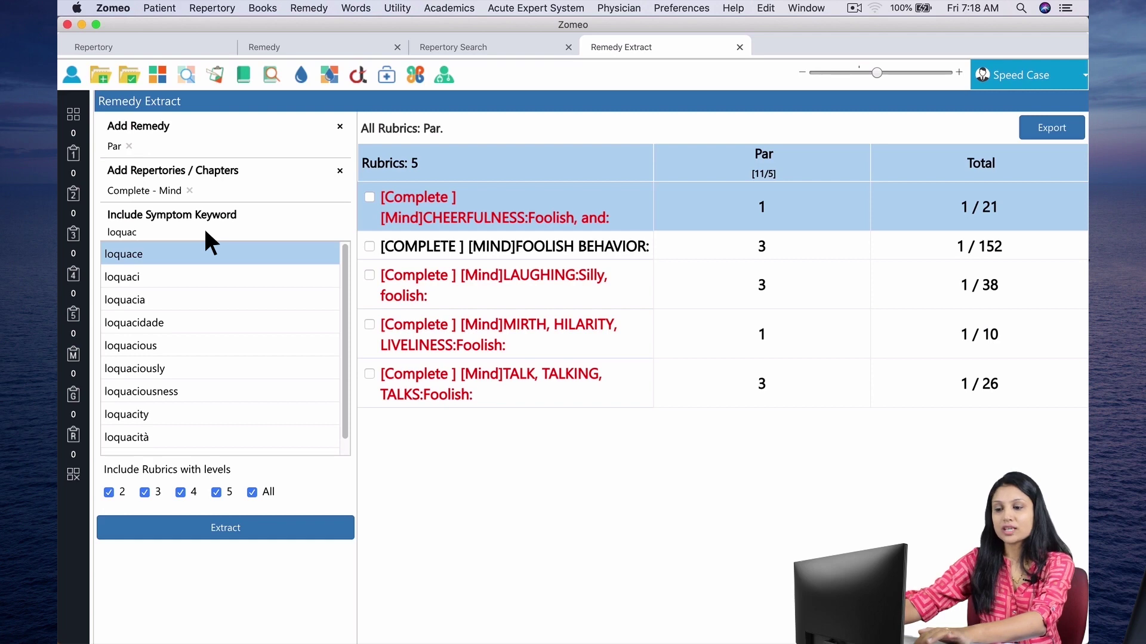
text(ity)
key(Return)
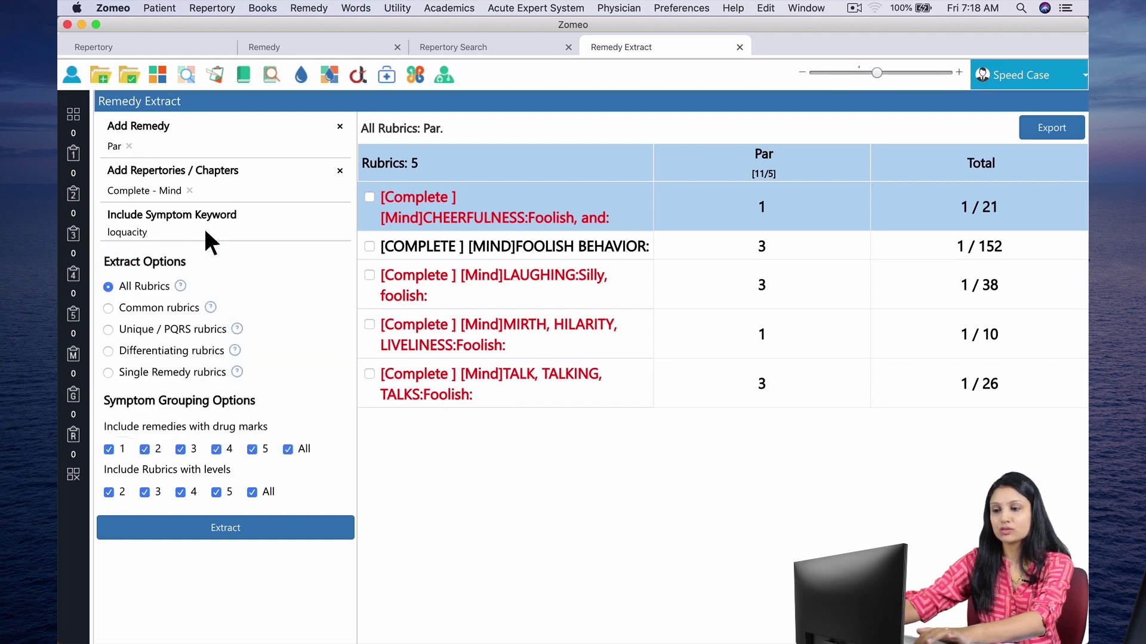
click(260, 527)
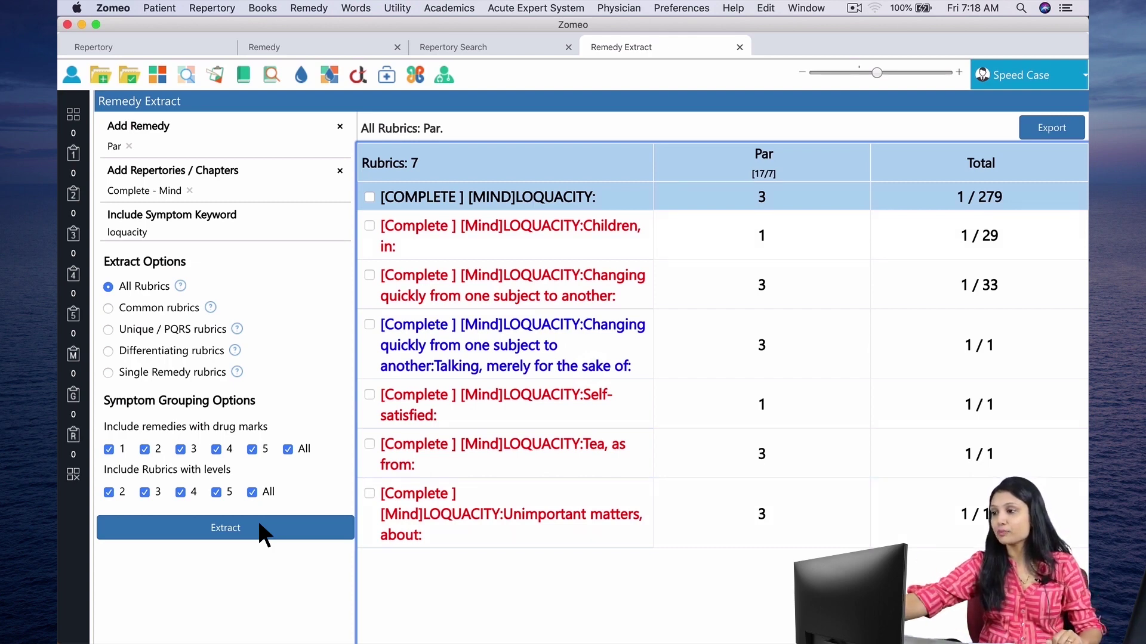
key(super+equal)
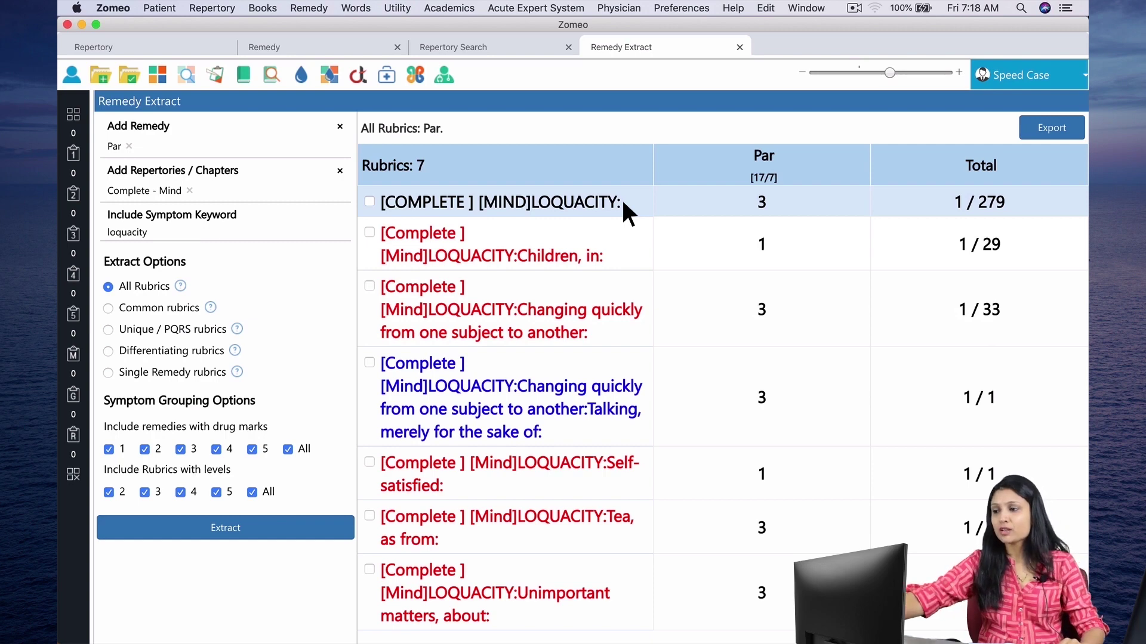
Step: Examine the full remedy list of the Complete repertory's main Mind rubric "Loquacity" and locate Par in it
double_click(624, 203)
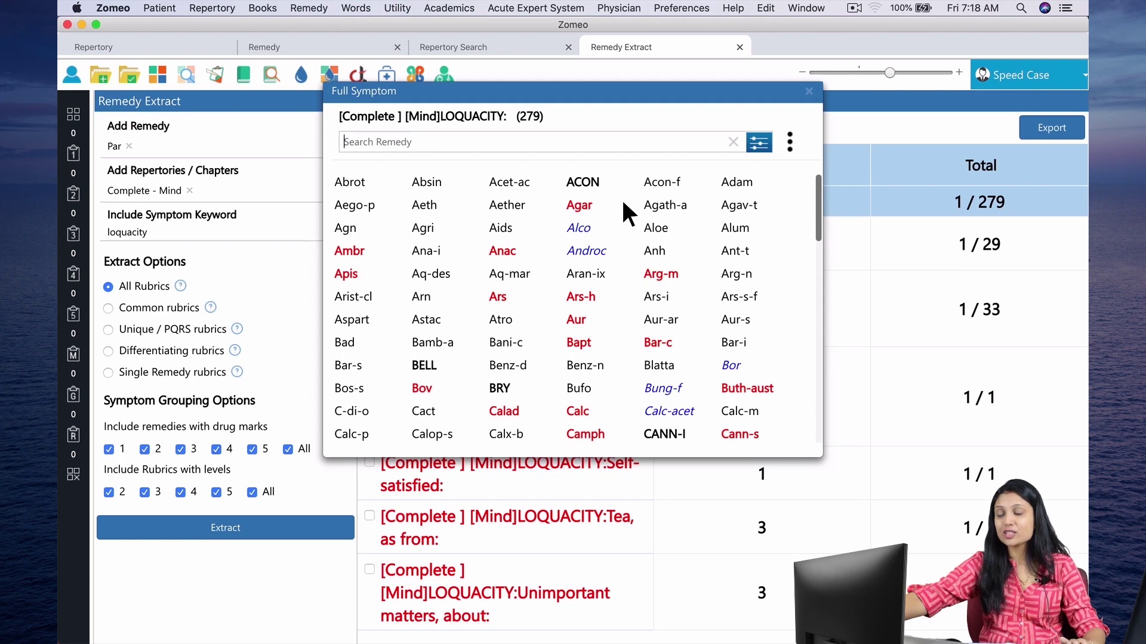
scroll(624, 203, down, 5)
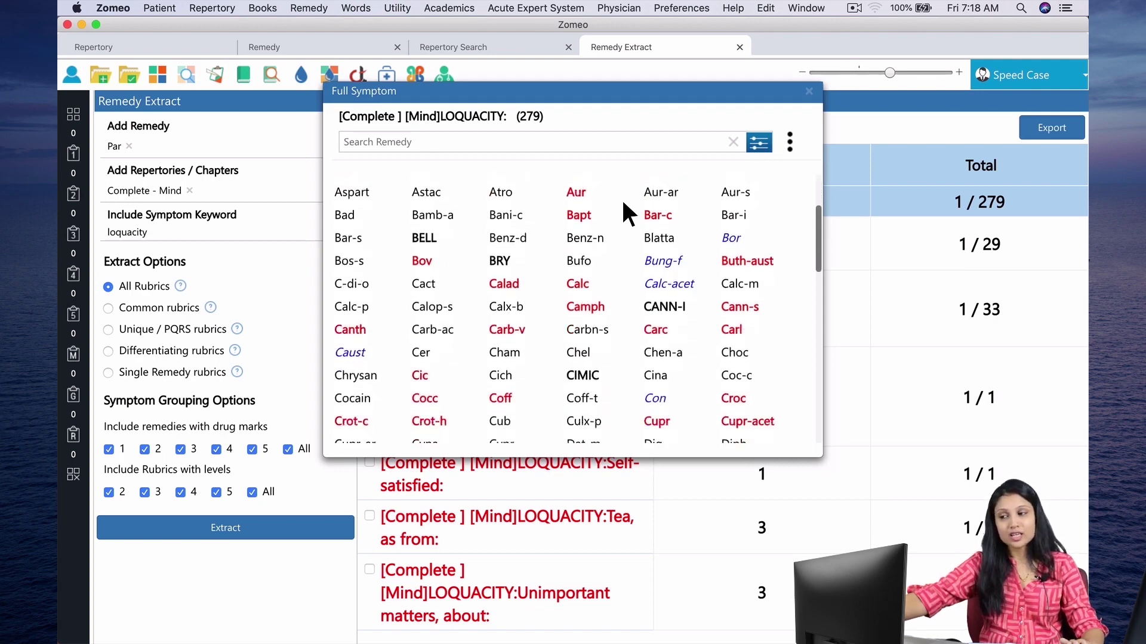
scroll(623, 204, down, 3)
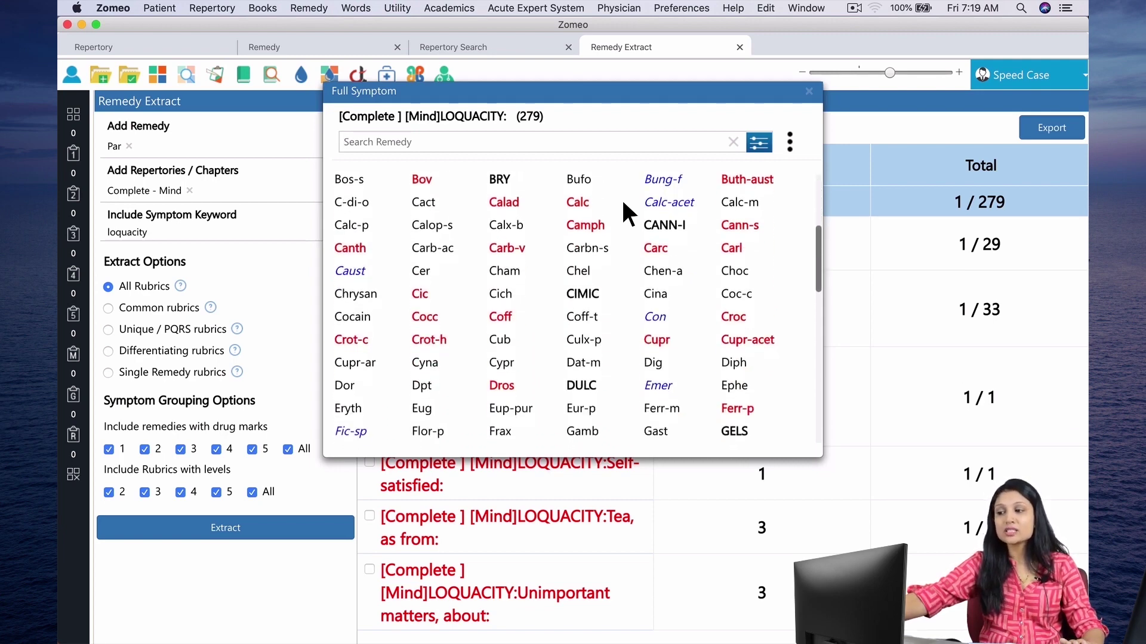
scroll(622, 204, down, 3)
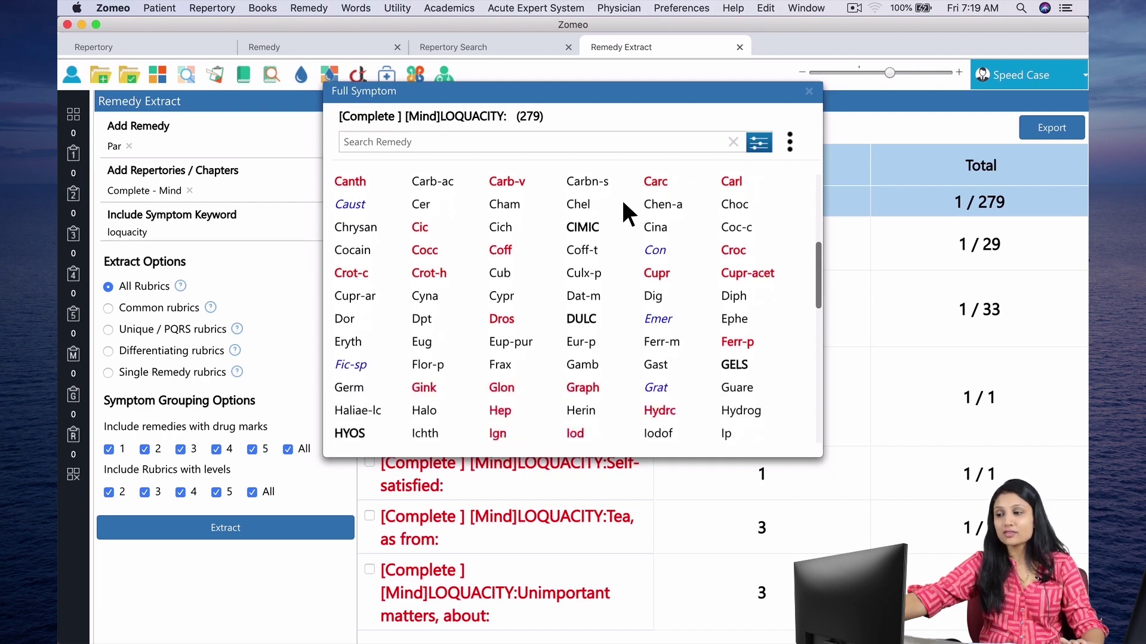
scroll(623, 212, down, 8)
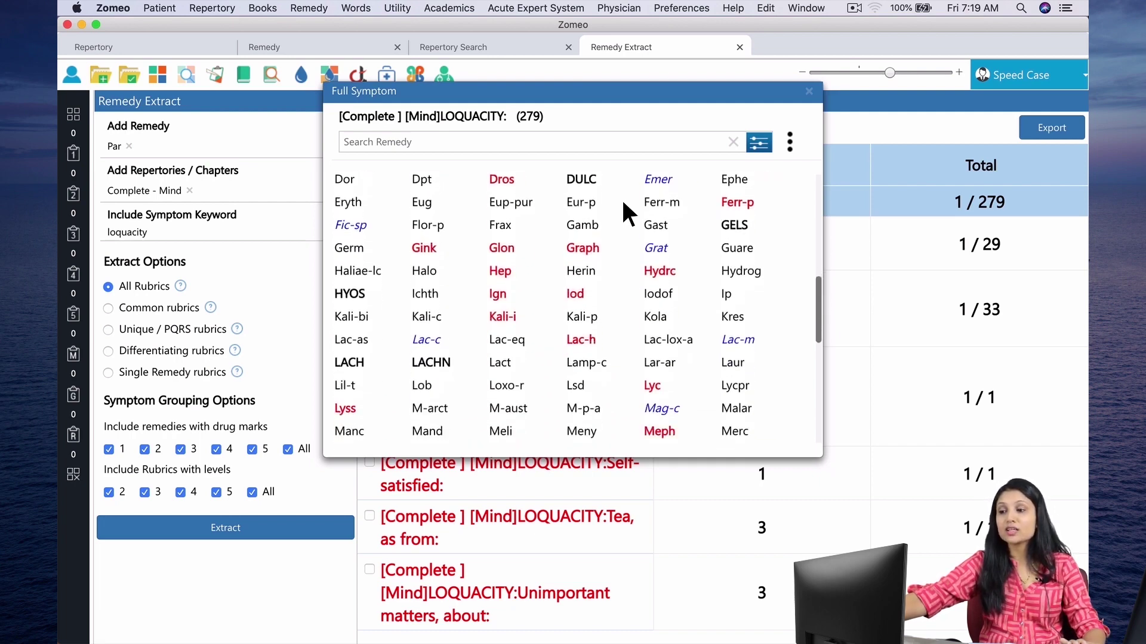
scroll(622, 204, down, 3)
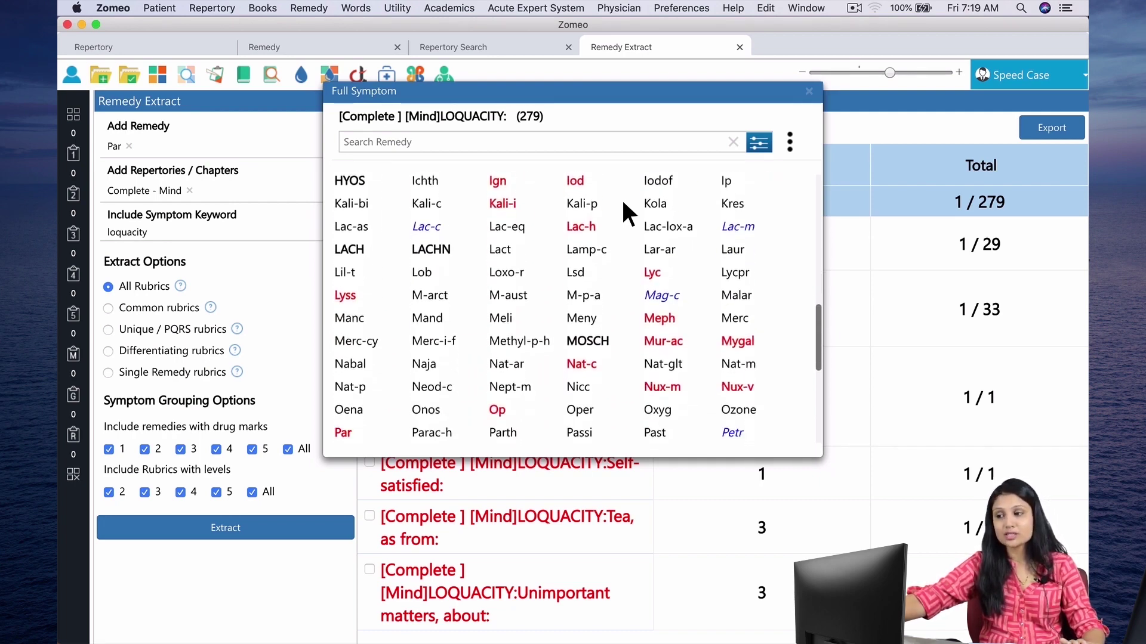
scroll(622, 213, down, 1)
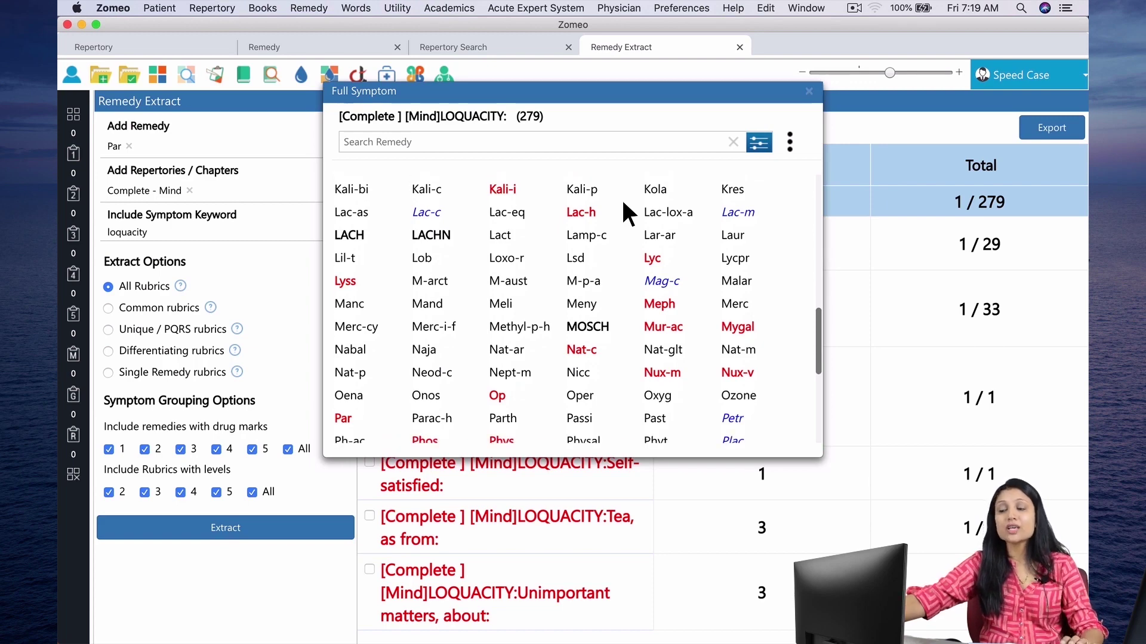
scroll(623, 203, down, 4)
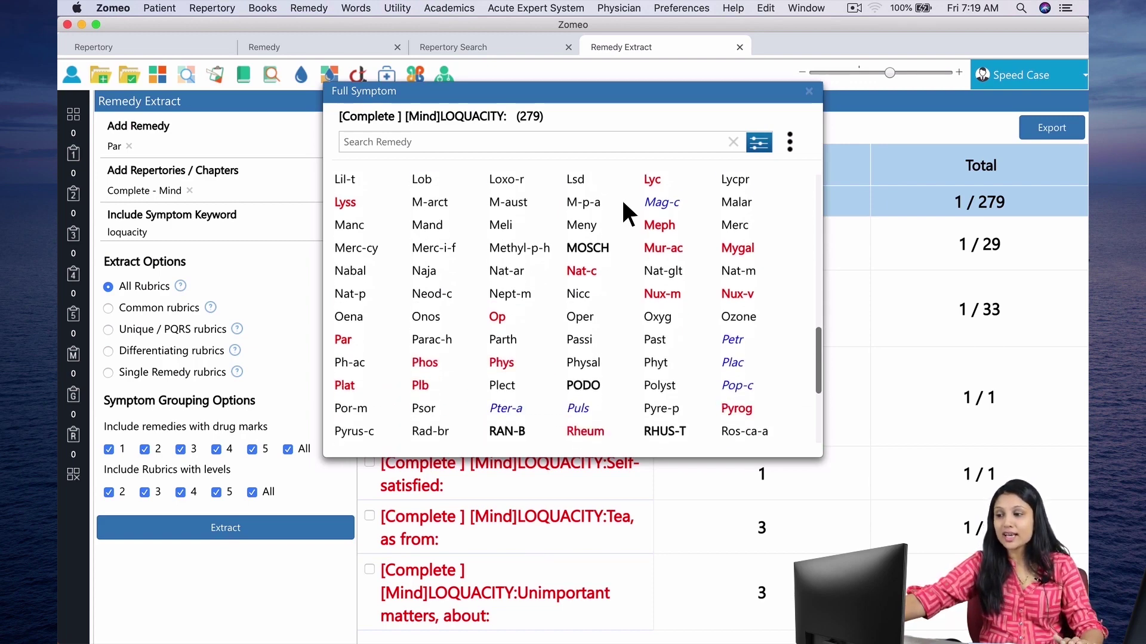
scroll(622, 203, down, 5)
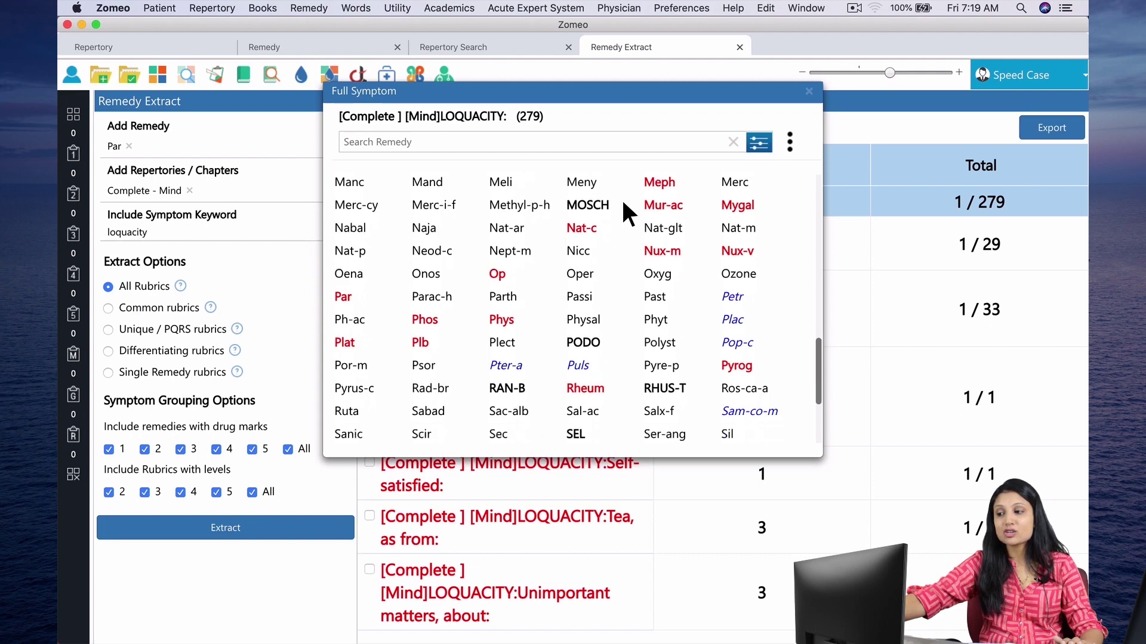
scroll(622, 203, down, 3)
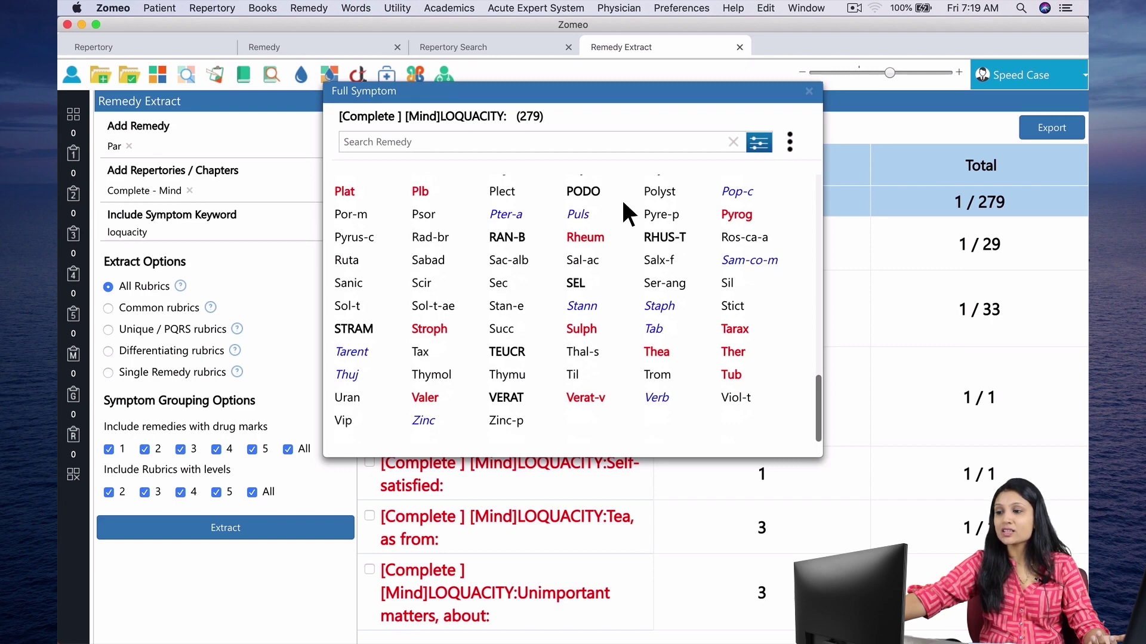
scroll(622, 202, up, 5)
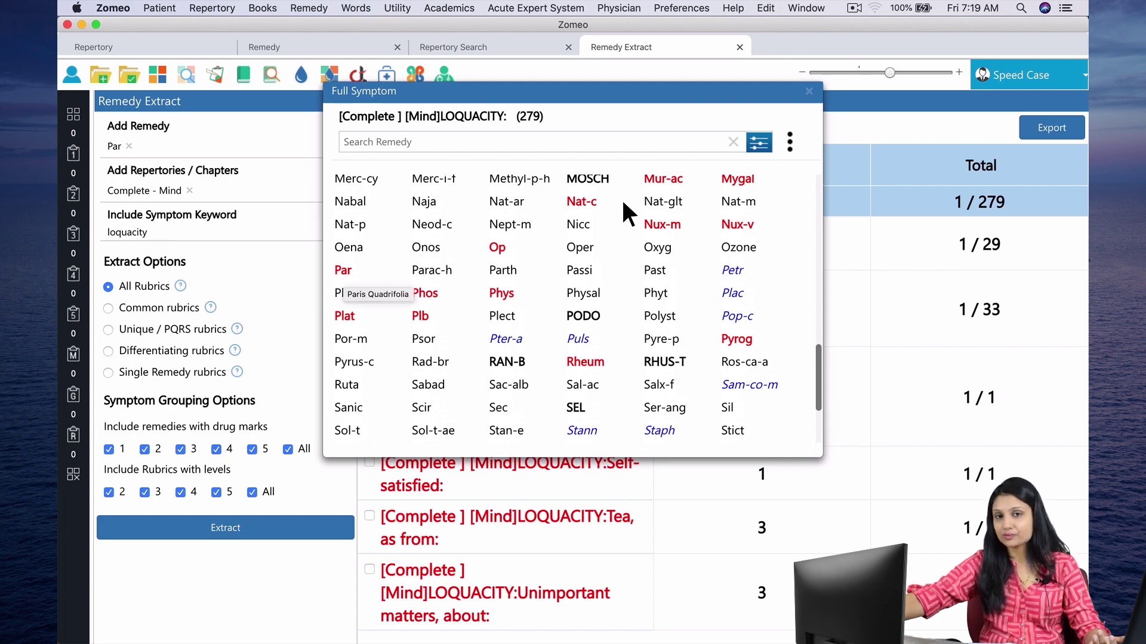
Step: Check the remedies listed under Par's extracted Loquacity sub-rubrics "Talking, merely for the sake of" and "Unimportant matters, about"
click(808, 91)
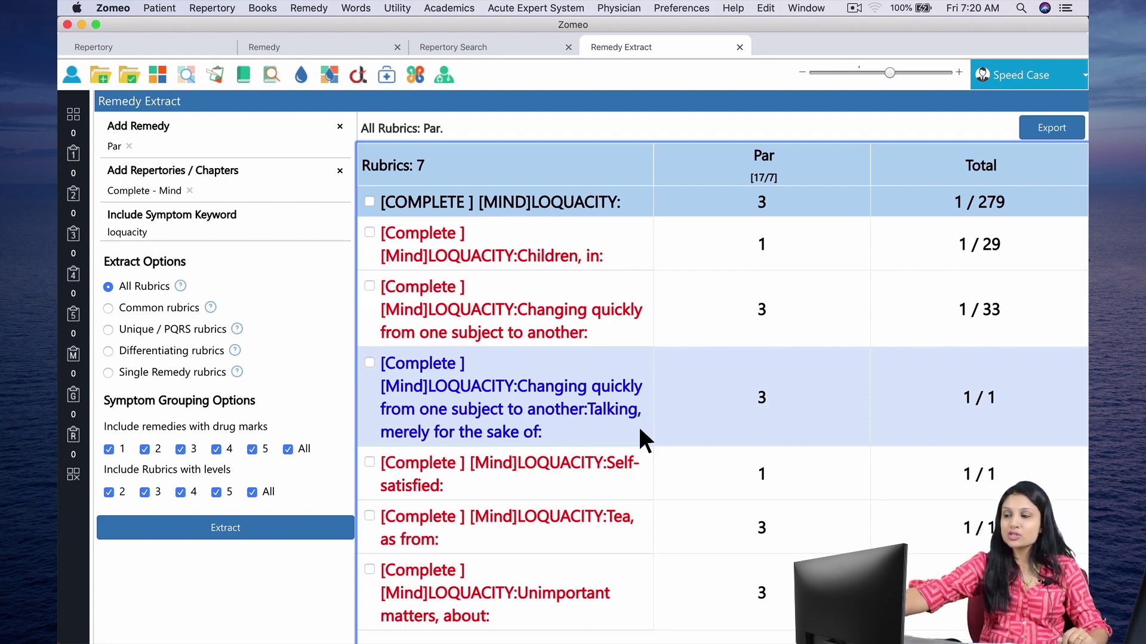
double_click(638, 424)
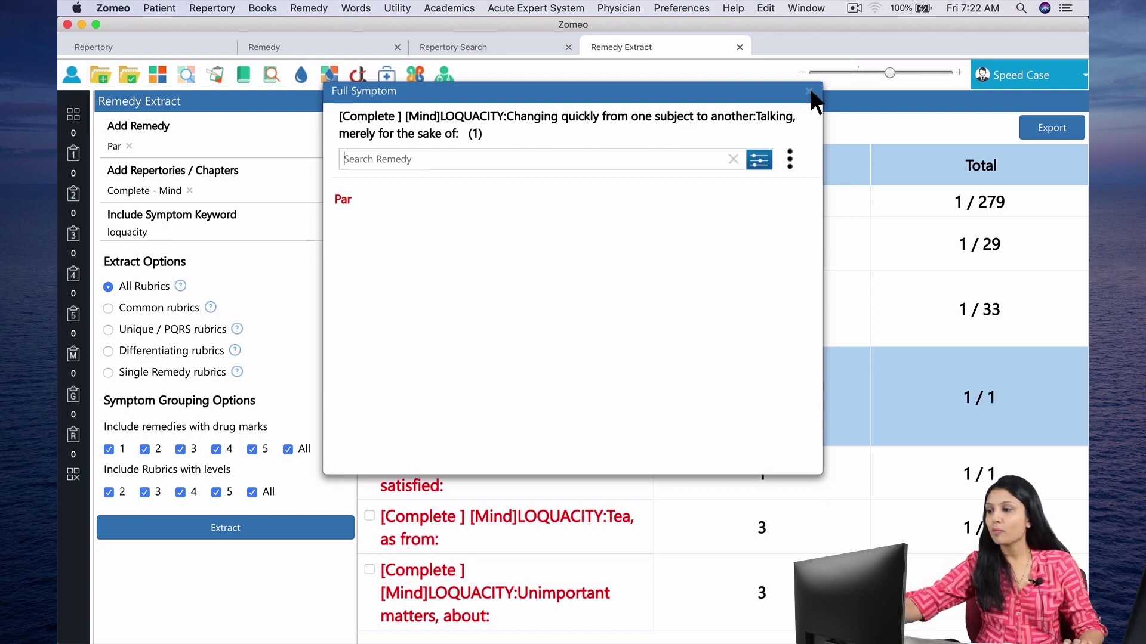
click(809, 91)
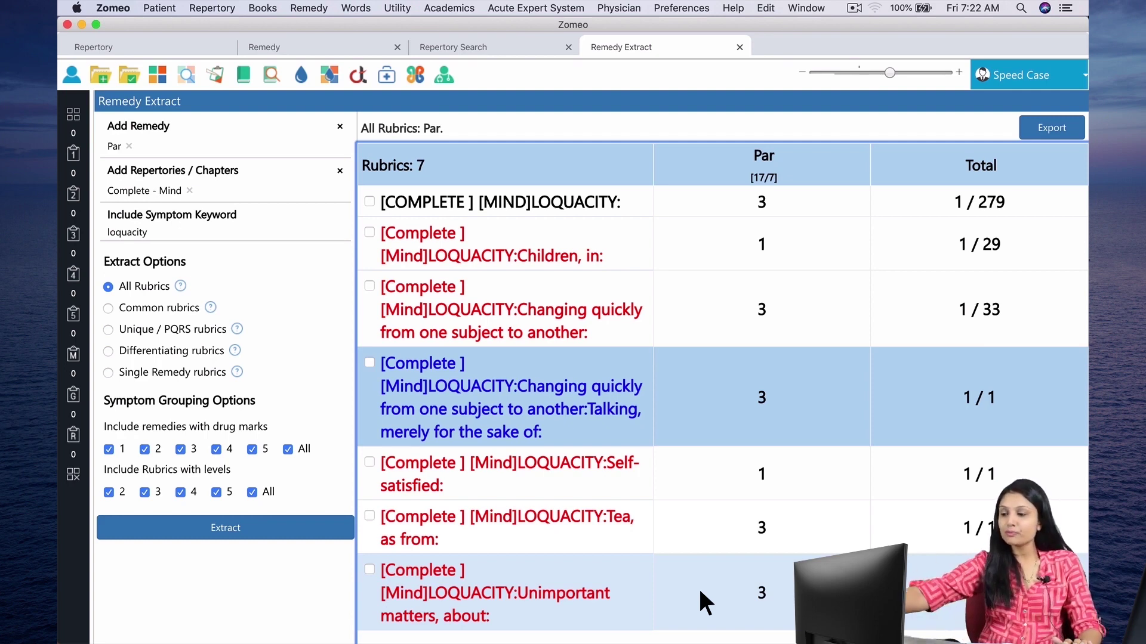
double_click(700, 593)
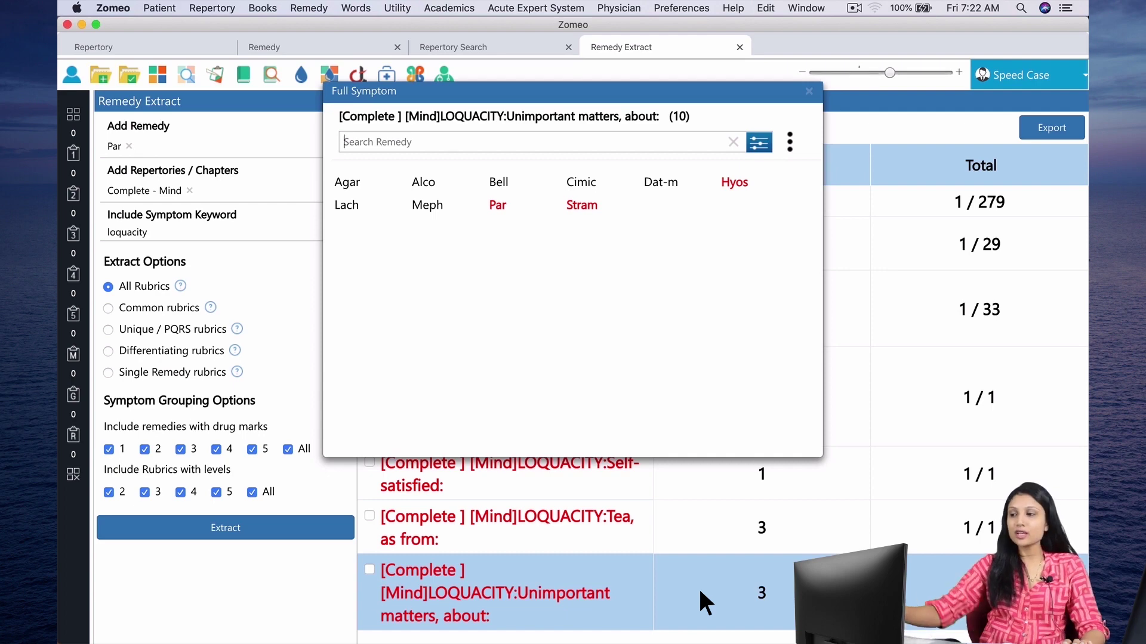
click(809, 91)
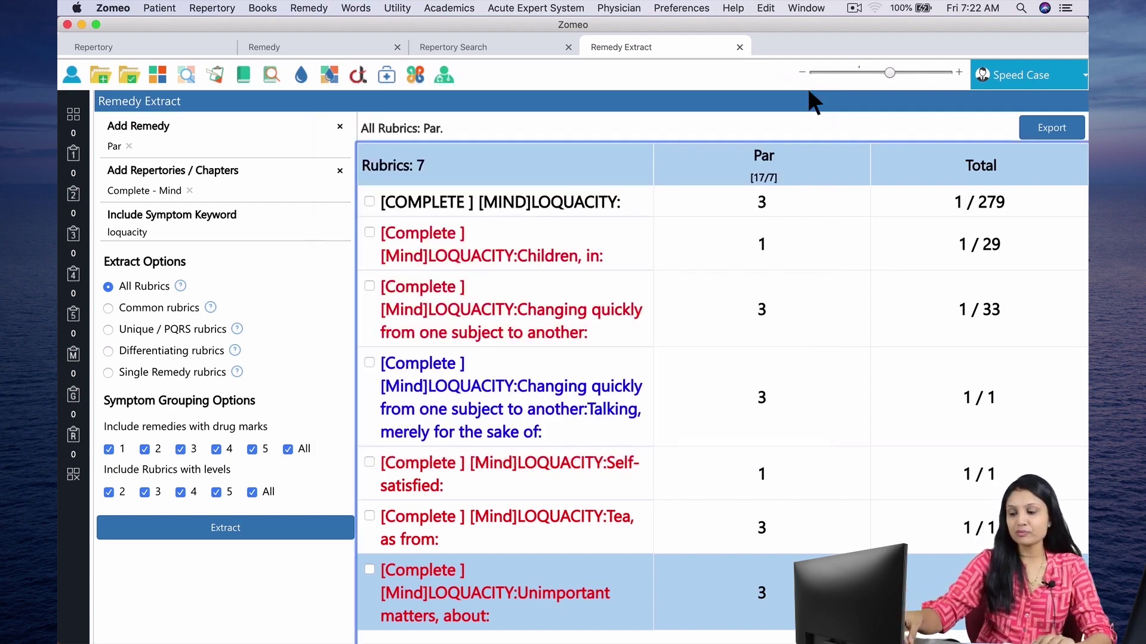
Step: Search the repertory for the symptom "garrulous"
key(super+s)
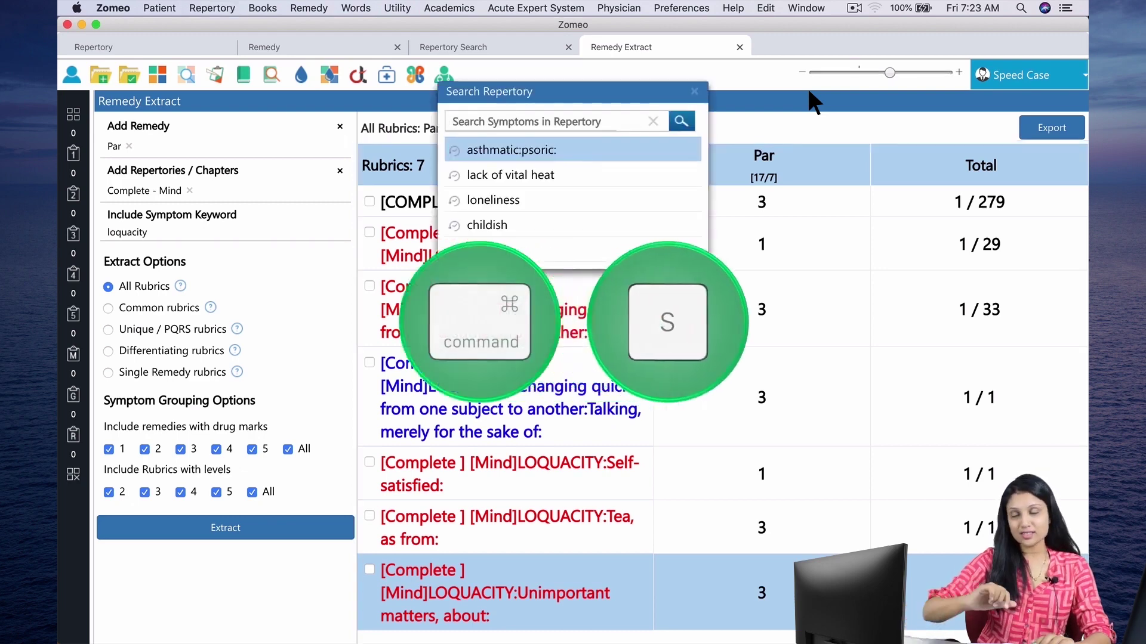
text(ga)
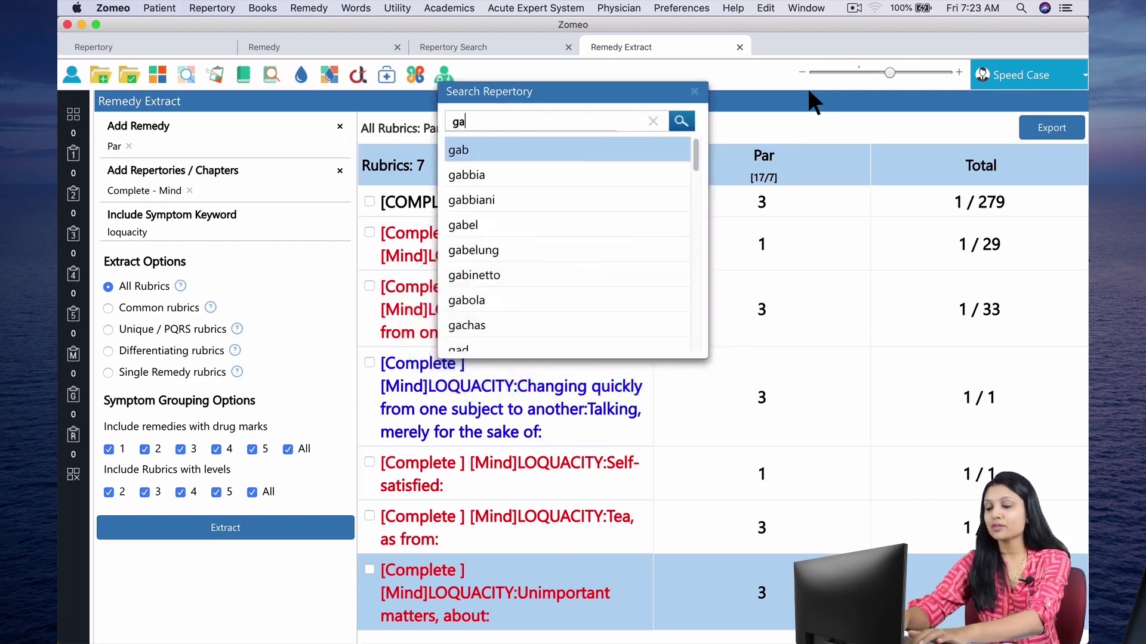
text(rru)
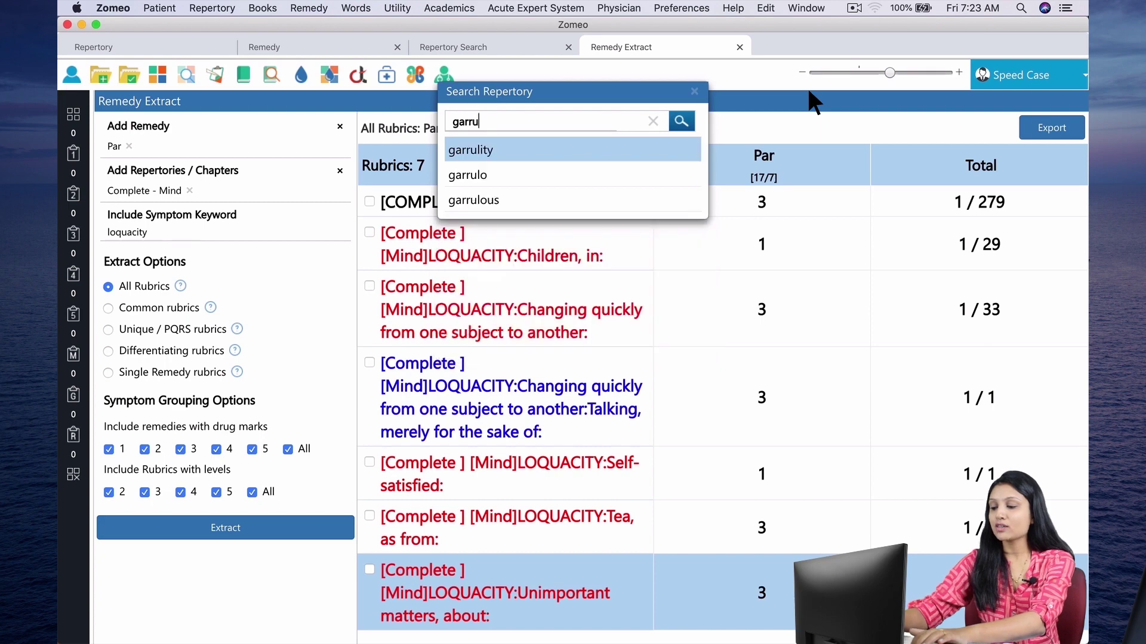
text(lous)
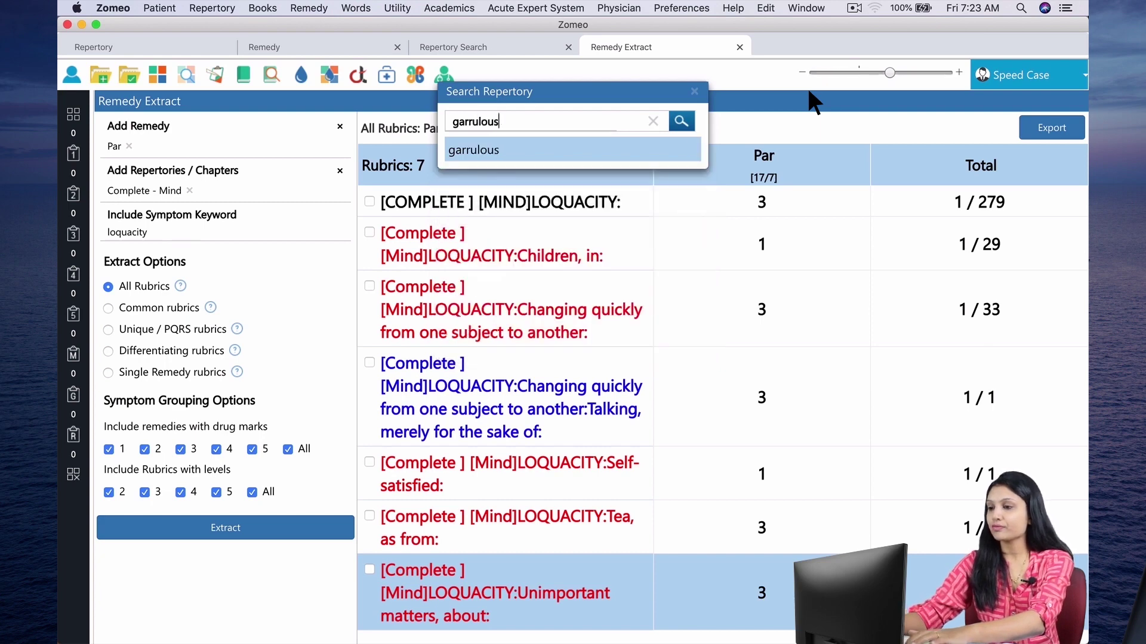
key(Return)
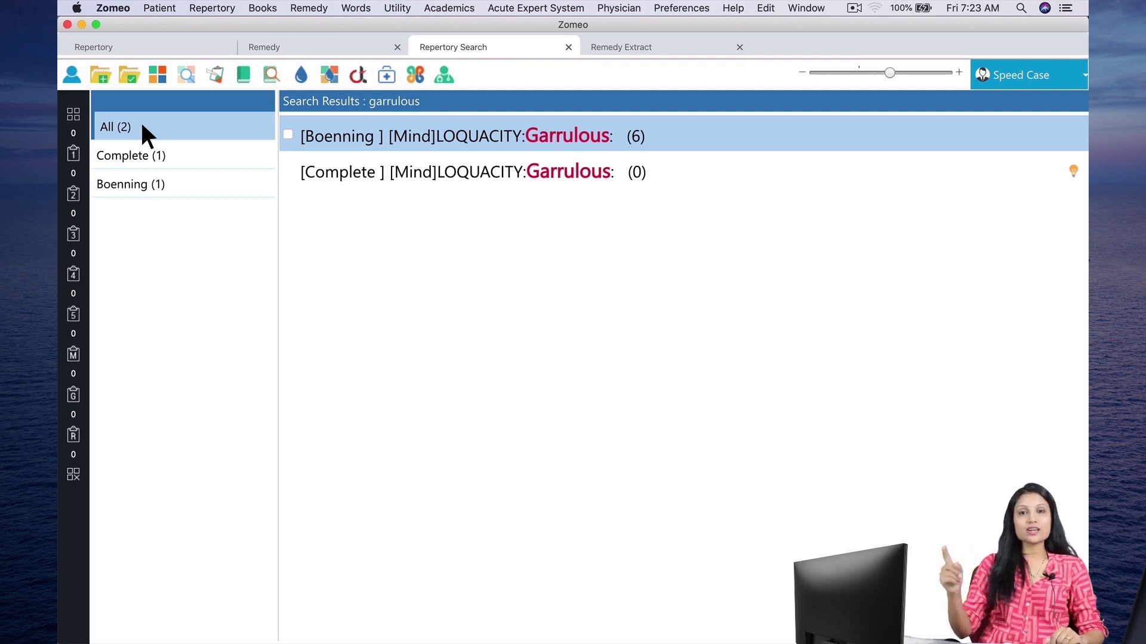
Step: Check the remedies under Boenning's "Loquacity: Garrulous", and follow the Complete rubric's cross reference to the remedies for "Unimportant matters, about"
double_click(522, 136)
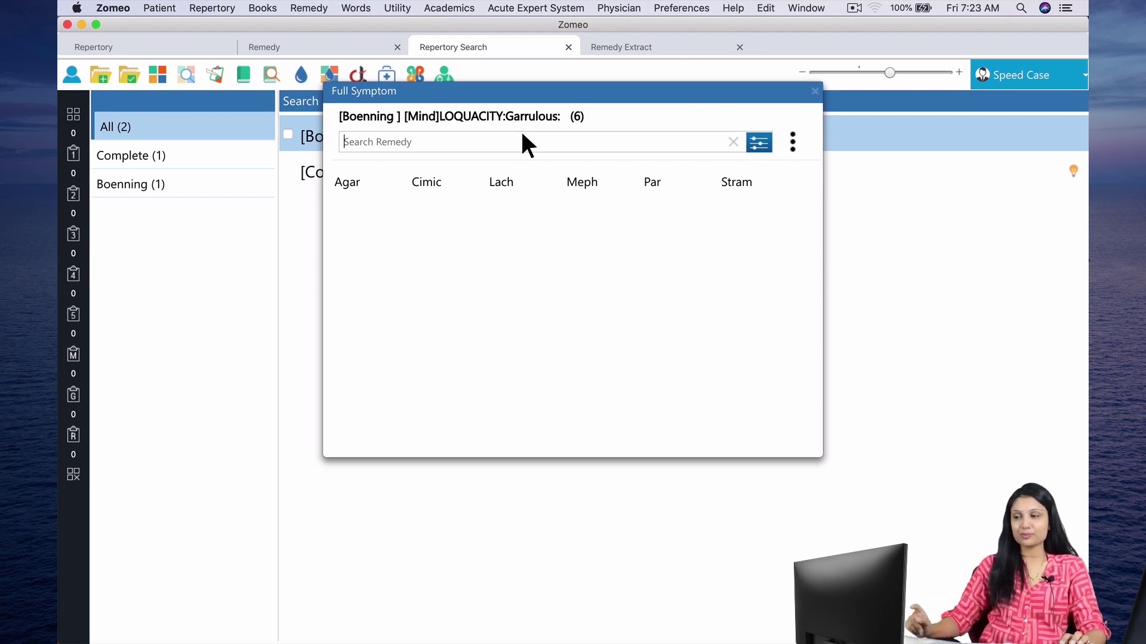
click(814, 91)
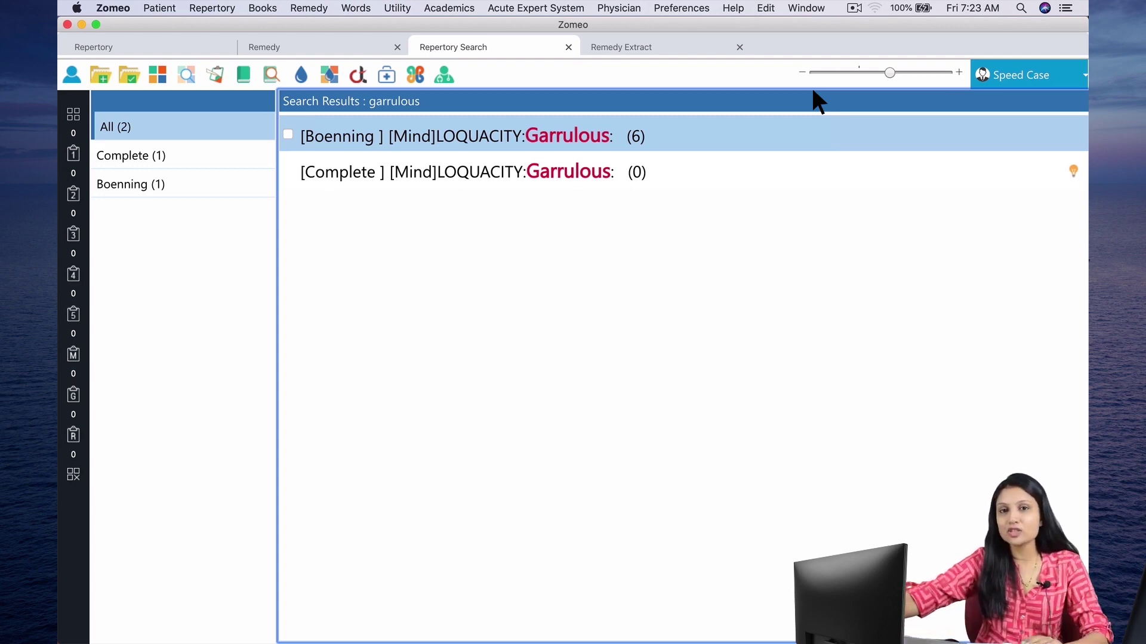
click(663, 171)
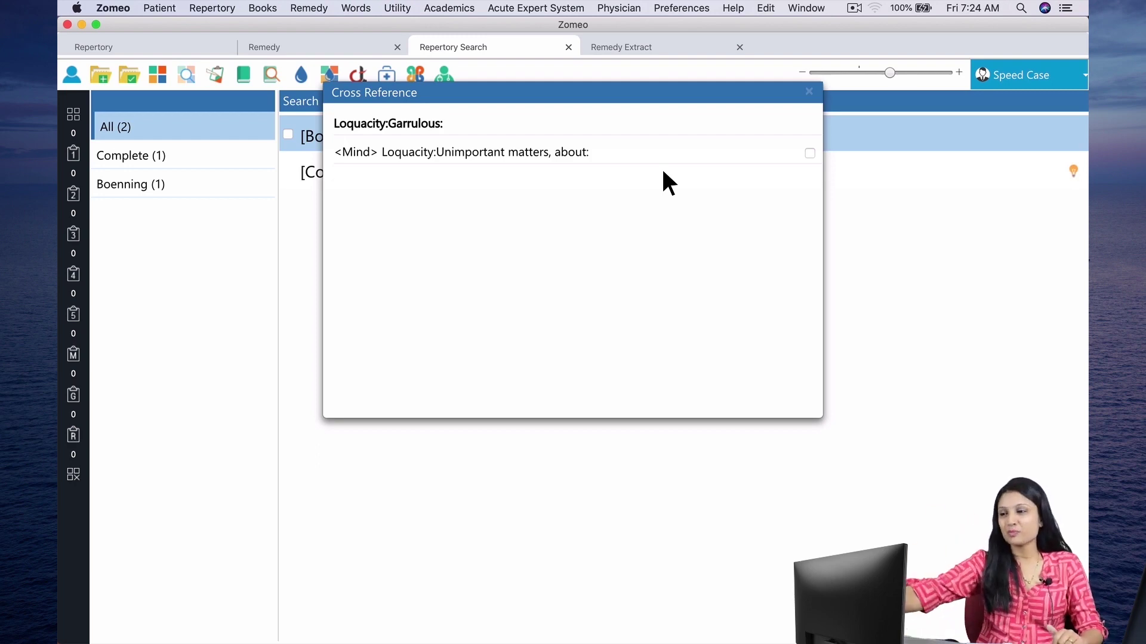
click(663, 152)
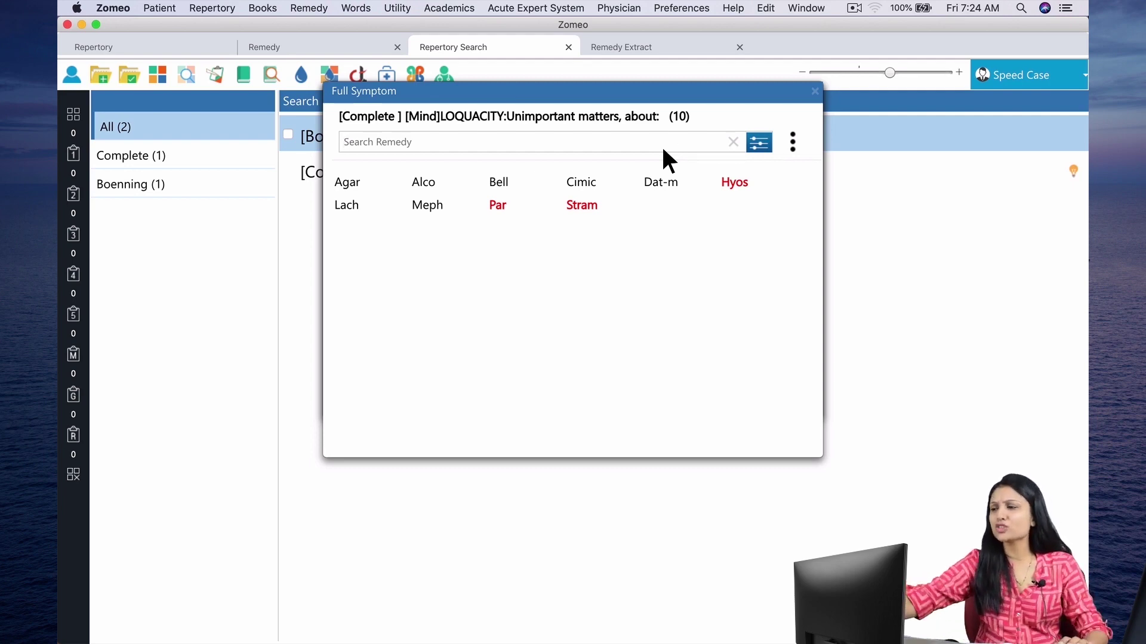
click(814, 91)
click(808, 92)
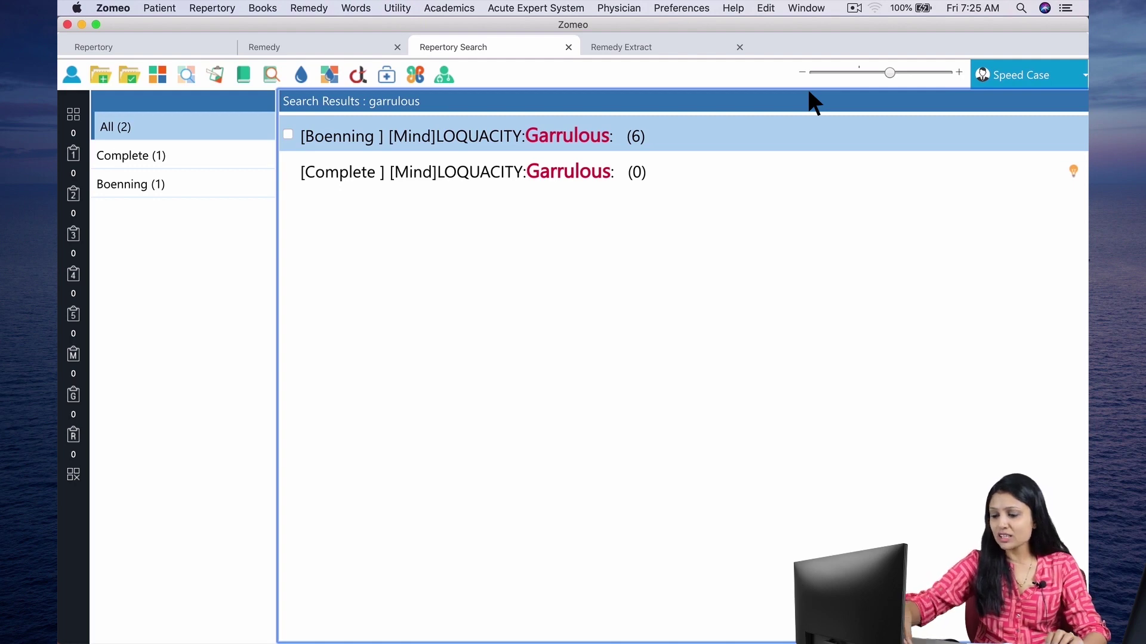
Step: Search the repertory for the symptom "loquacity"
key(super+s)
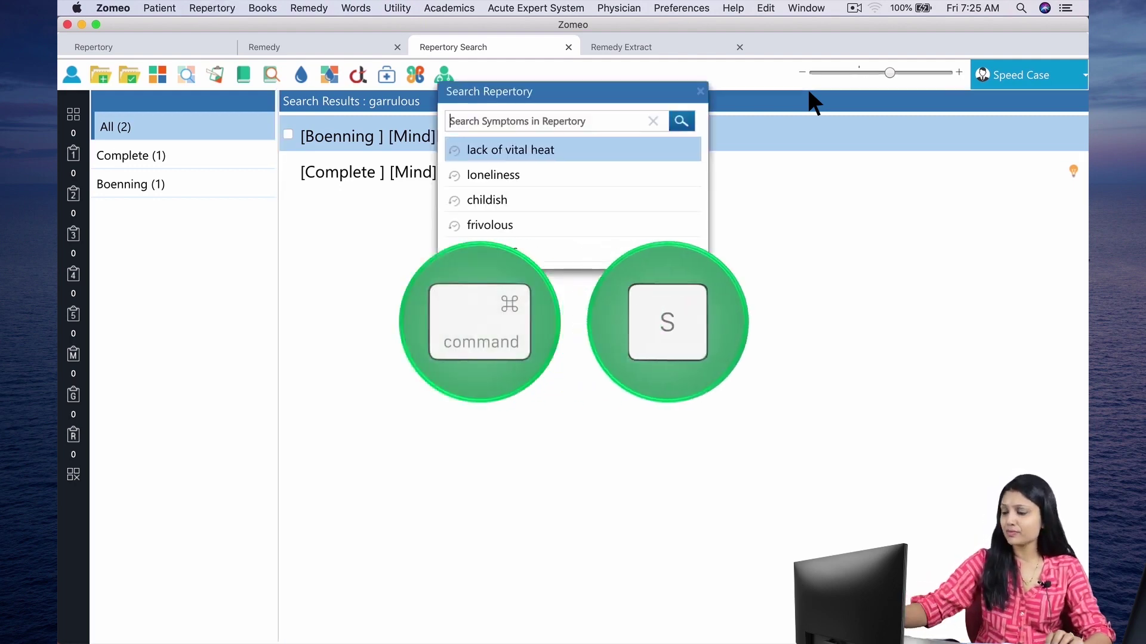
text(loqy)
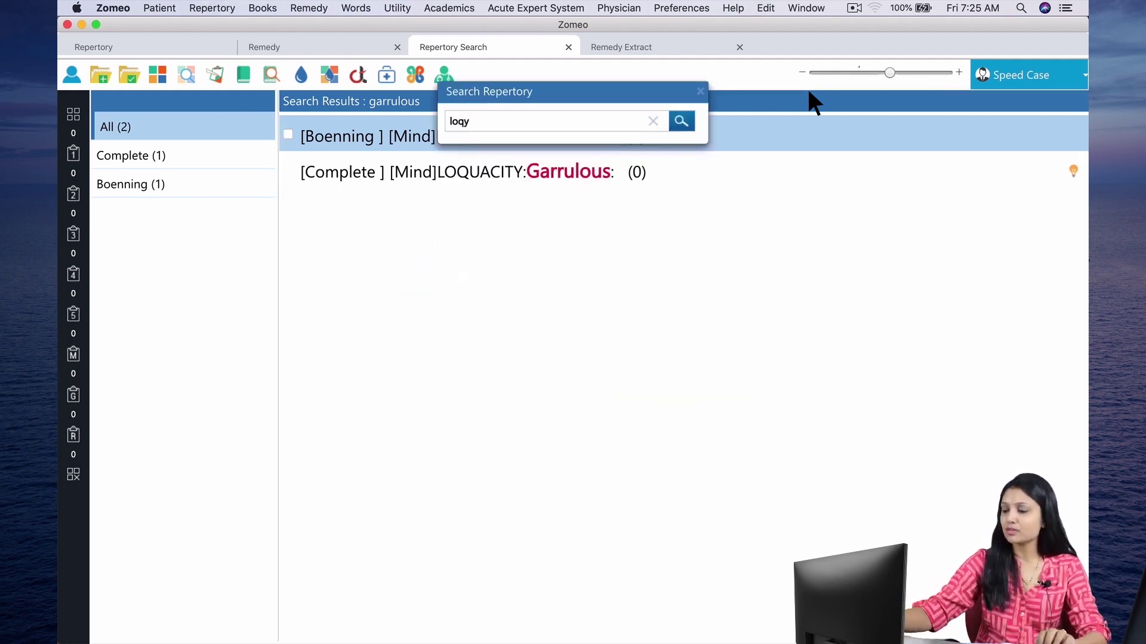
key(BackSpace)
text(uac)
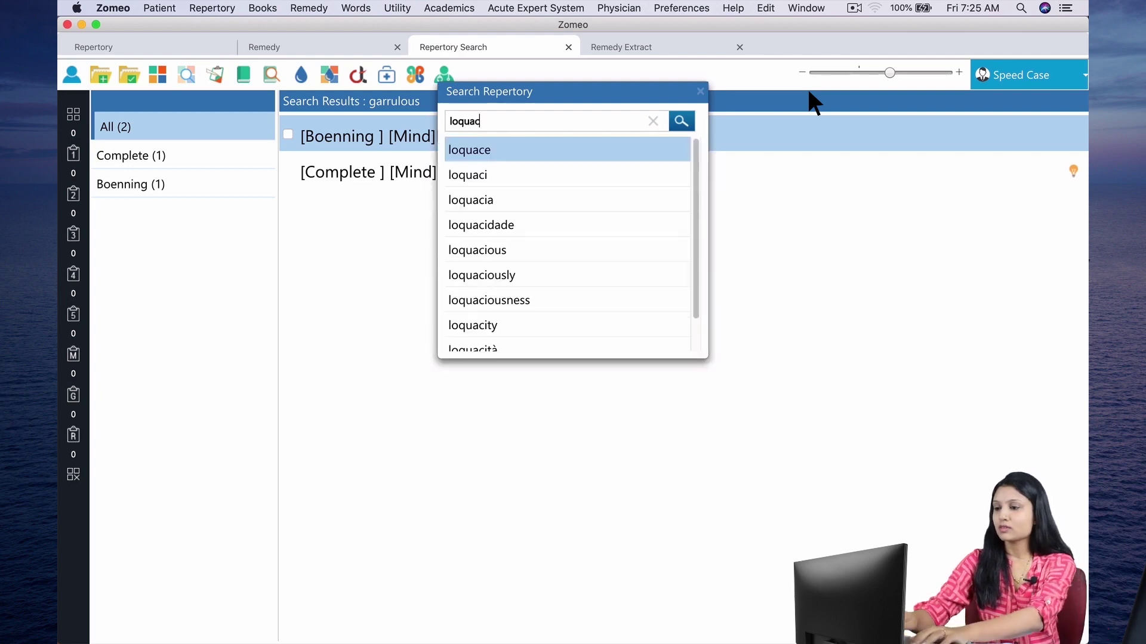
text(ity)
key(Return)
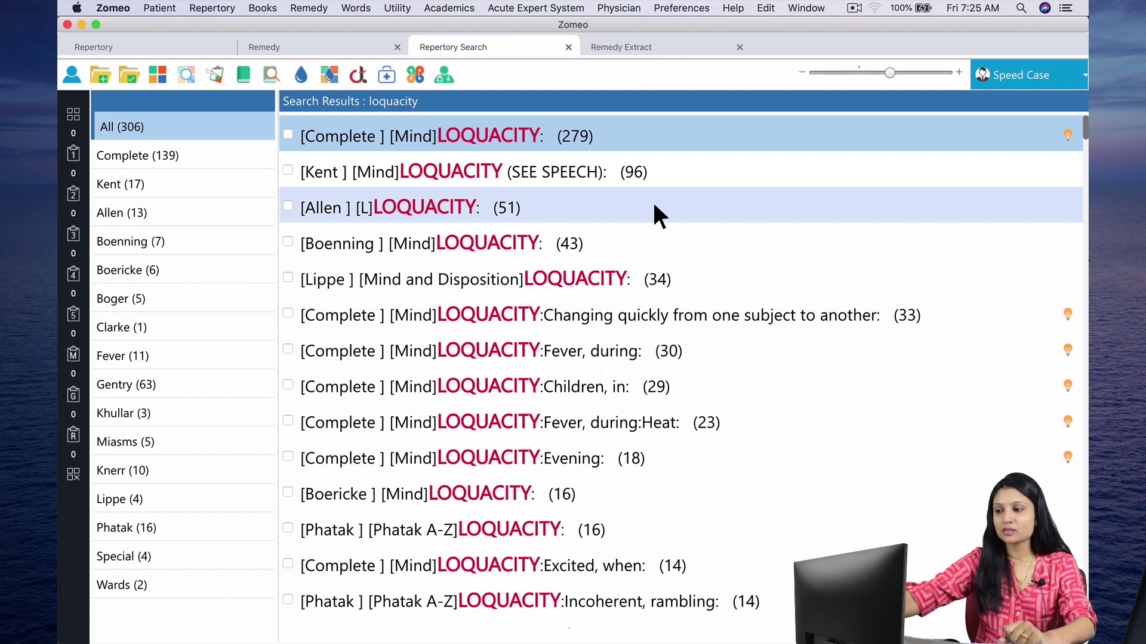
Step: Compare the full remedy lists of the main Mind rubric "Loquacity" in Boenning and in Kent
double_click(655, 244)
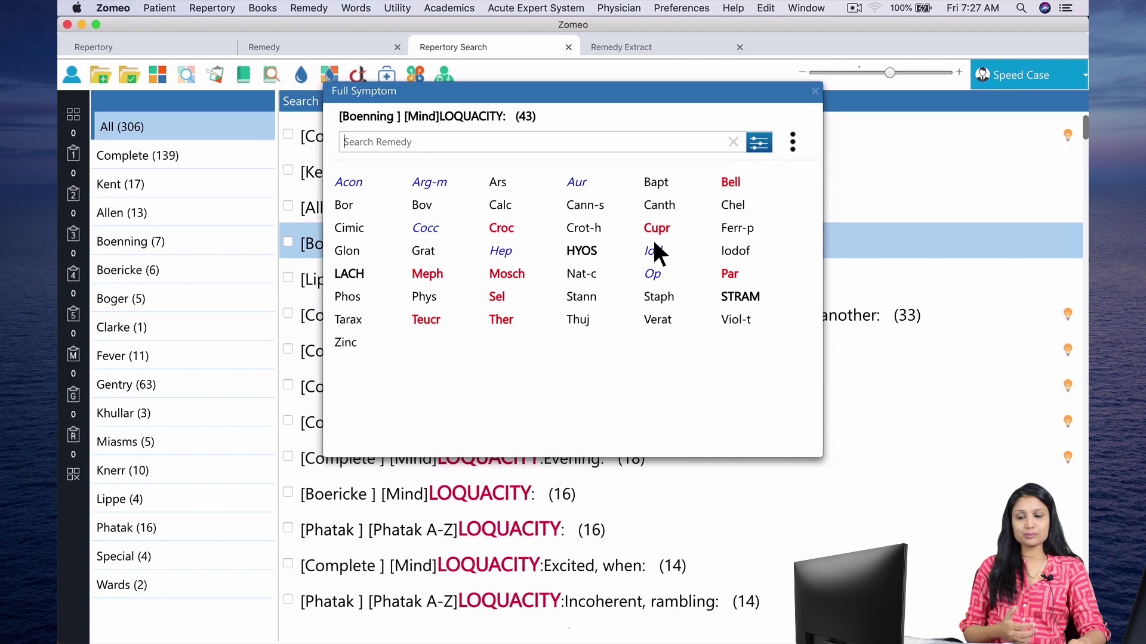
click(815, 92)
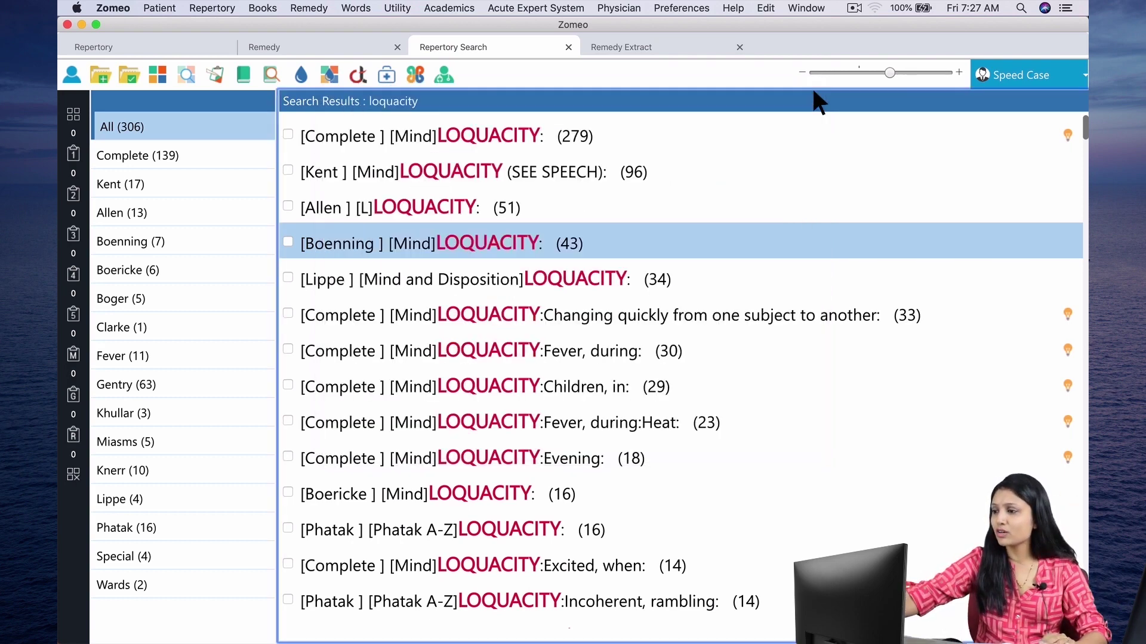
double_click(664, 169)
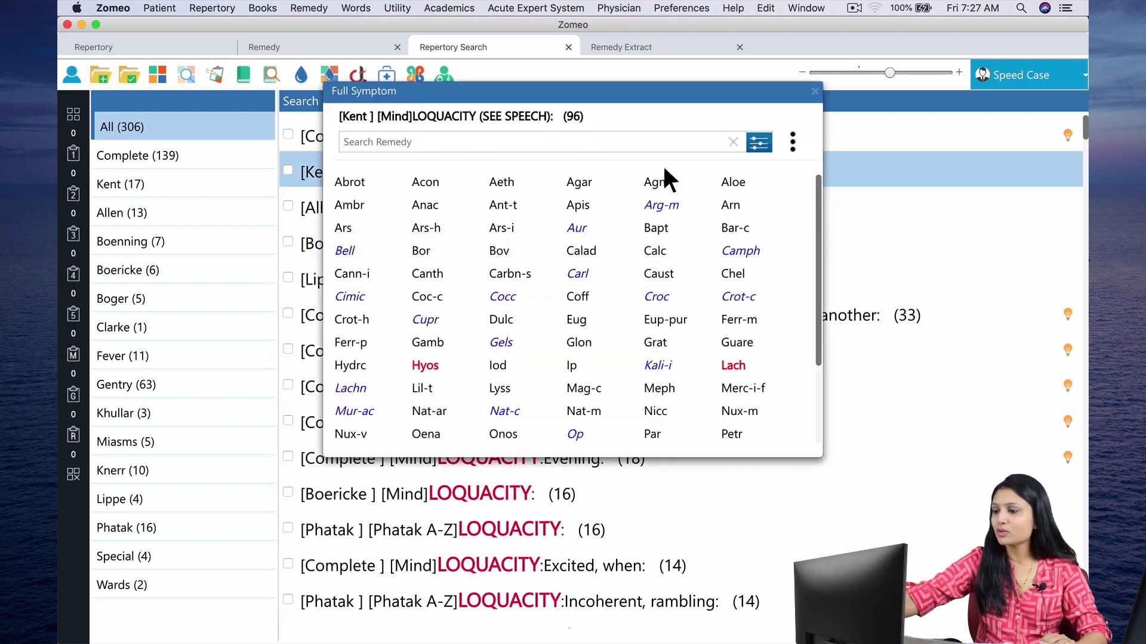
scroll(664, 169, down, 3)
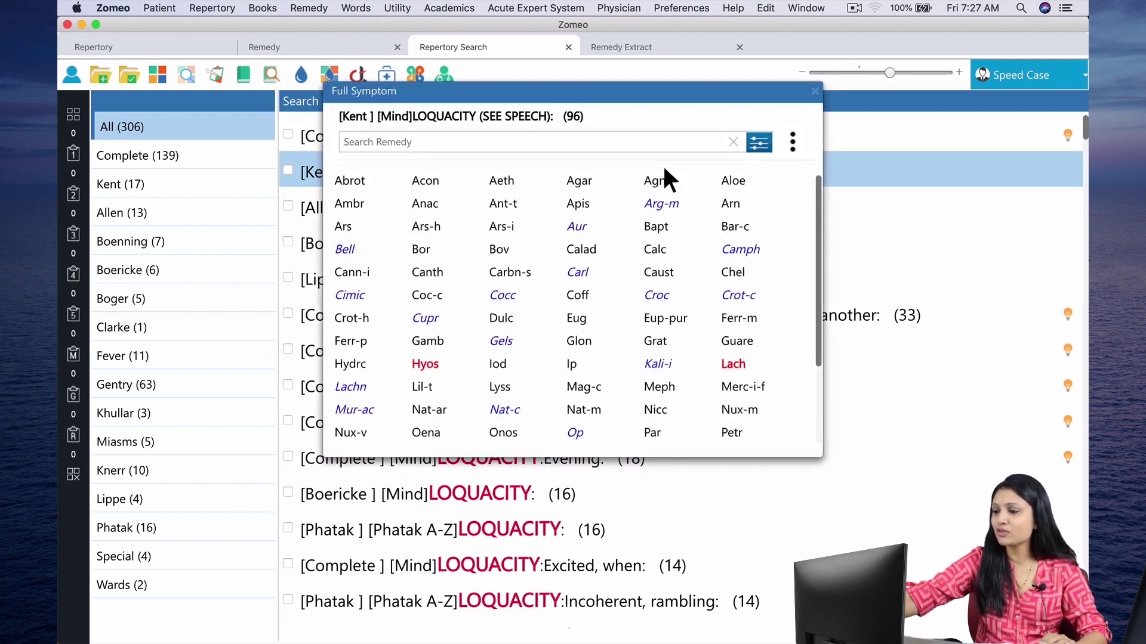
scroll(664, 178, down, 1)
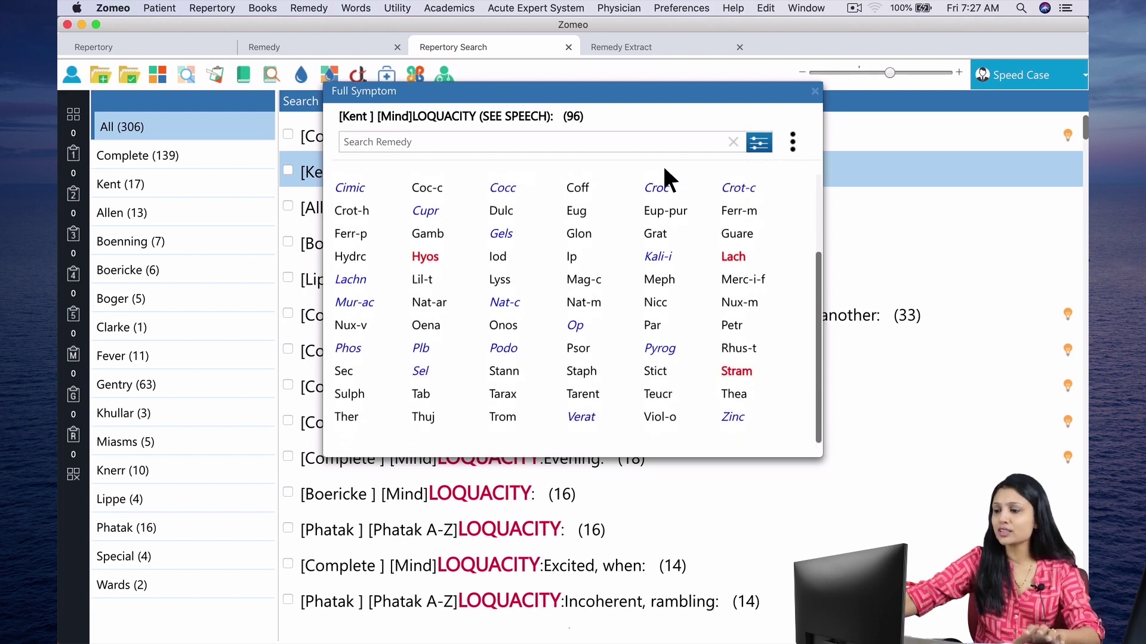
scroll(665, 170, up, 5)
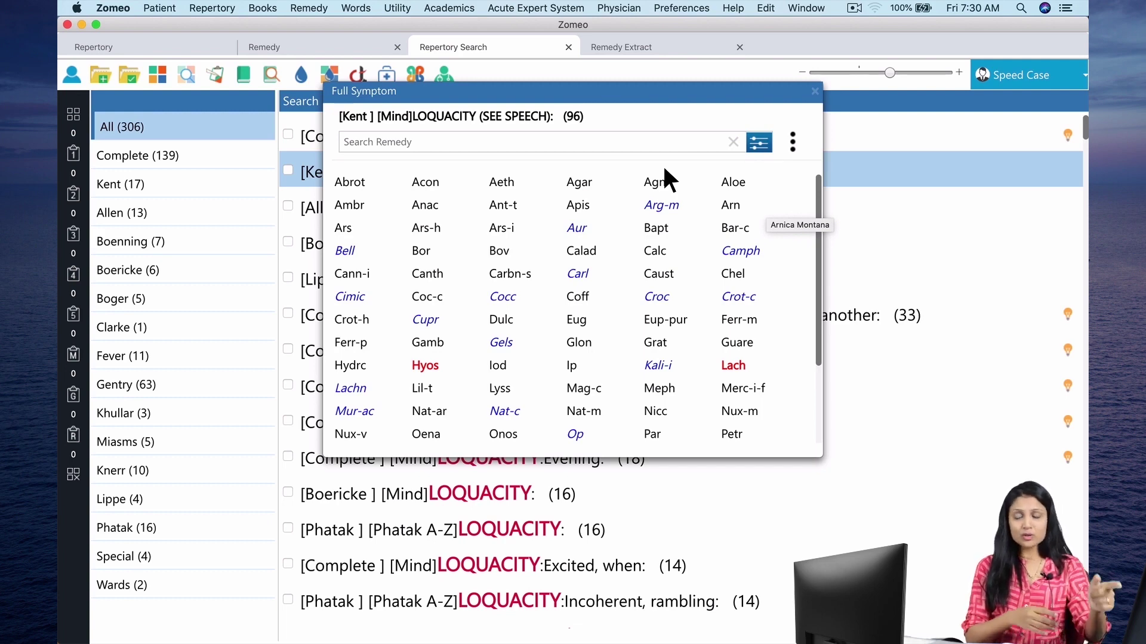
click(814, 91)
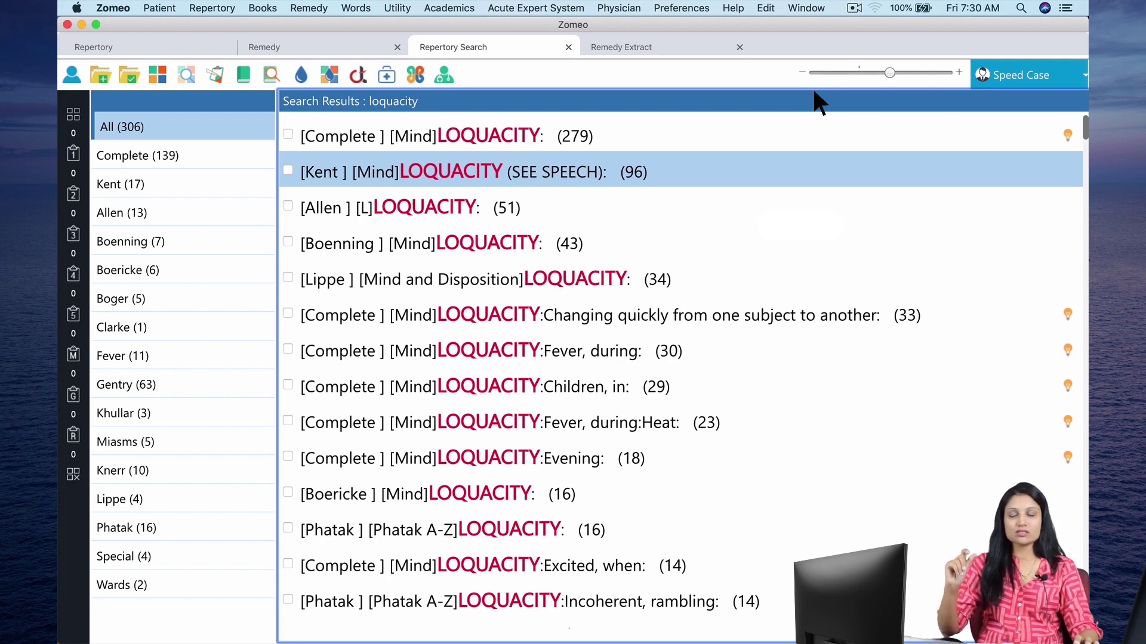
Step: Search the repertory for "sweet talkers" and check the remedies under Complete's Mind rubric "Praise: Sweet talkers"
key(super+s)
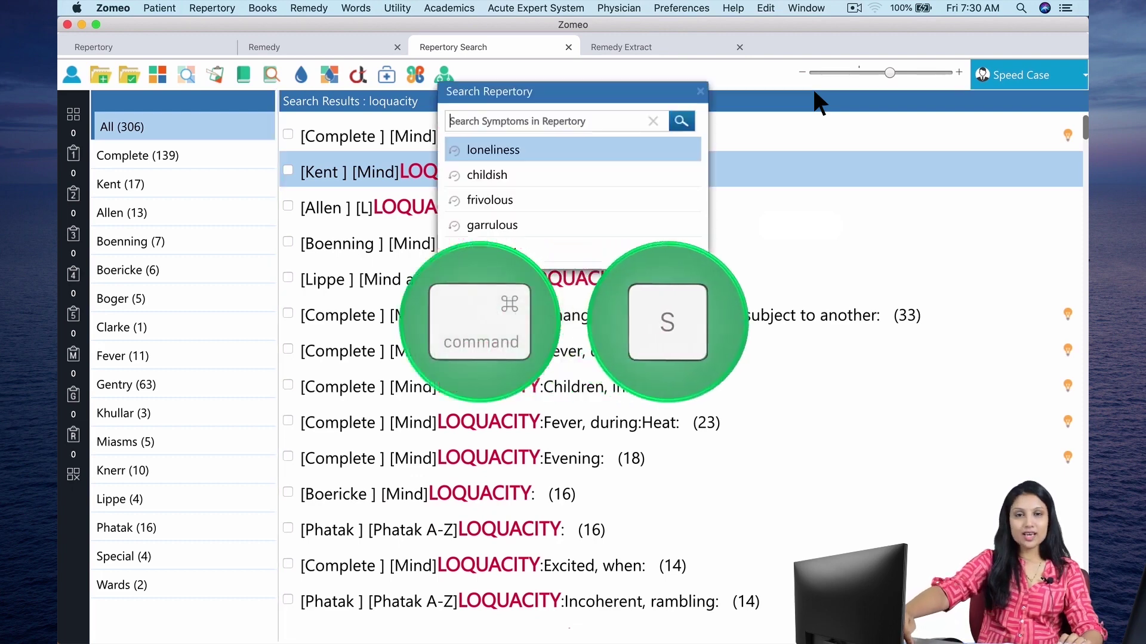
text(sw)
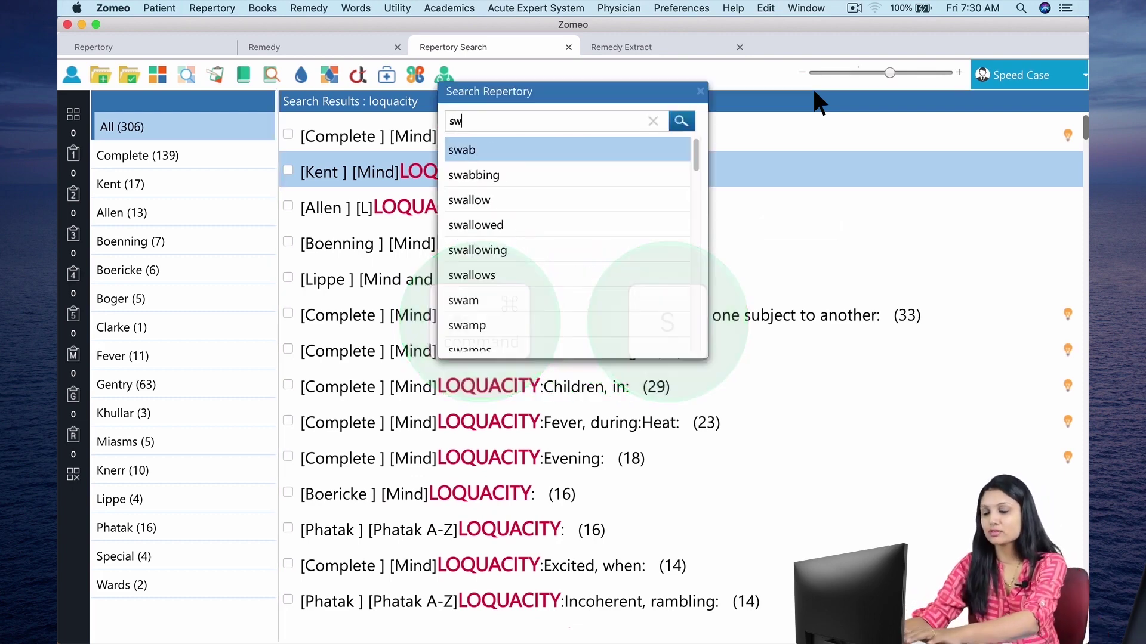
text(eet t)
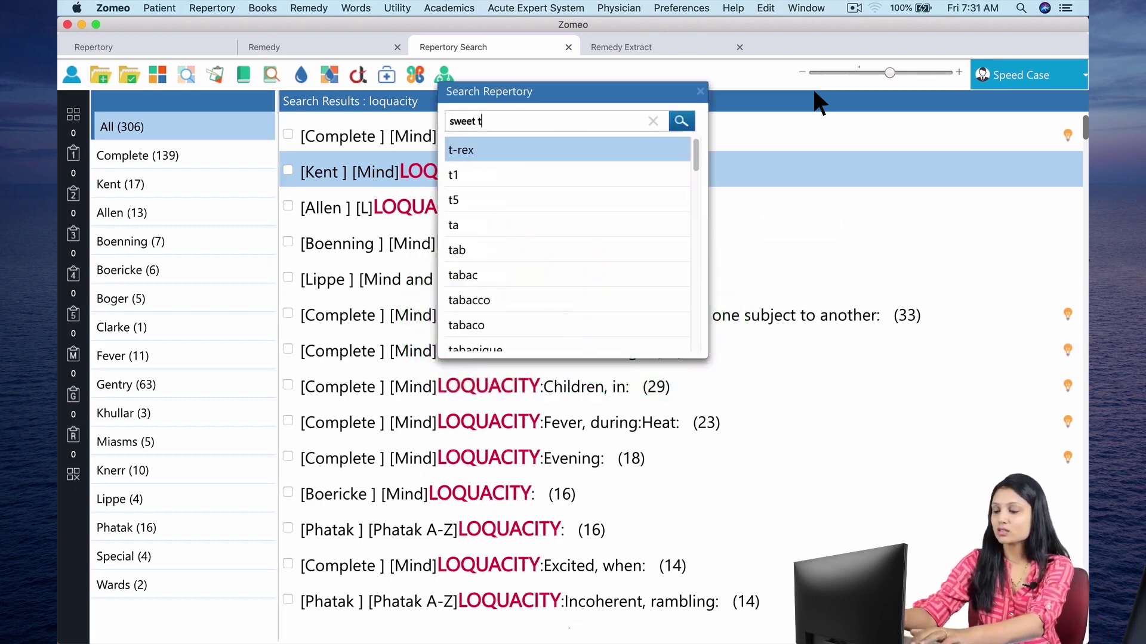
text(alkers)
key(Return)
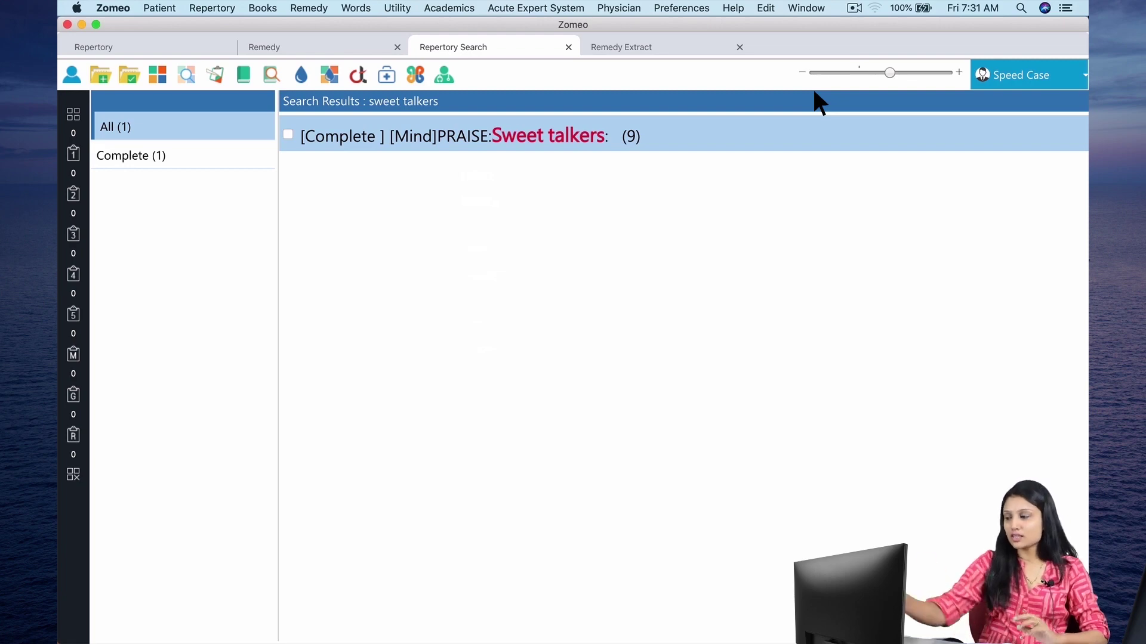
double_click(647, 138)
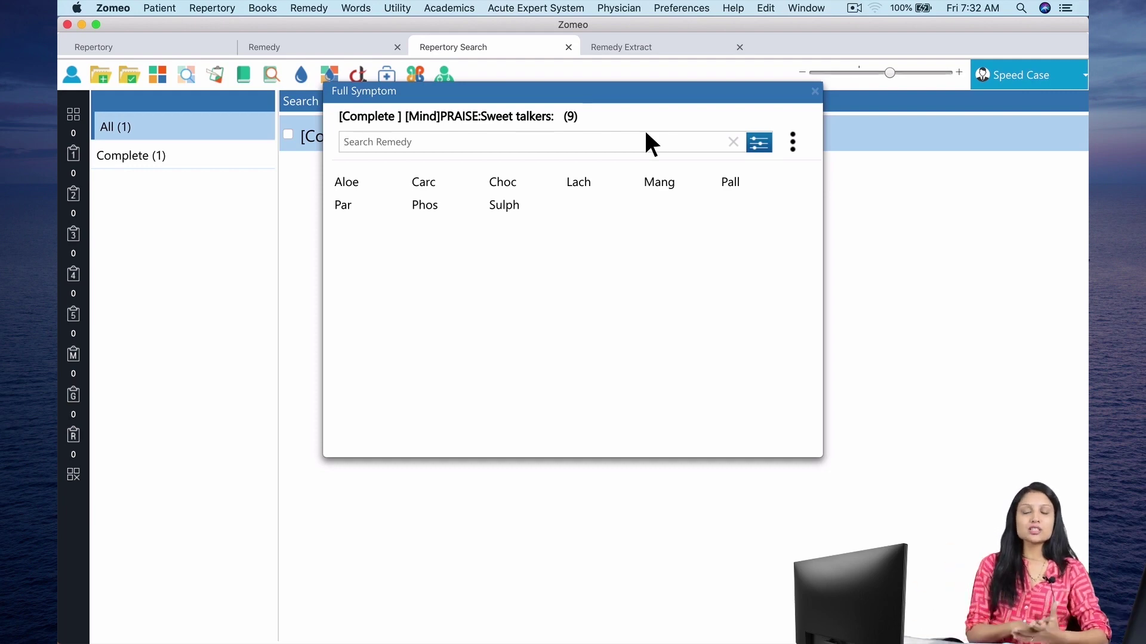
click(647, 134)
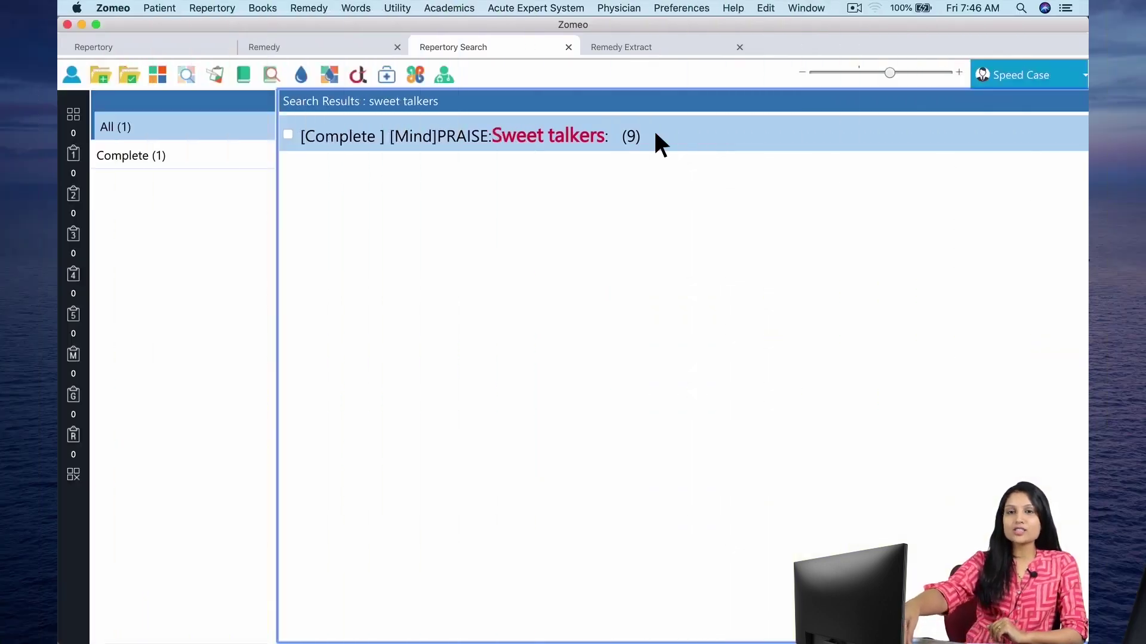
Step: Search the repertory for "scorn" and check the remedies under Complete's Mind rubric "Scorn: Ailments from, agg."
key(super+s)
text(scorn)
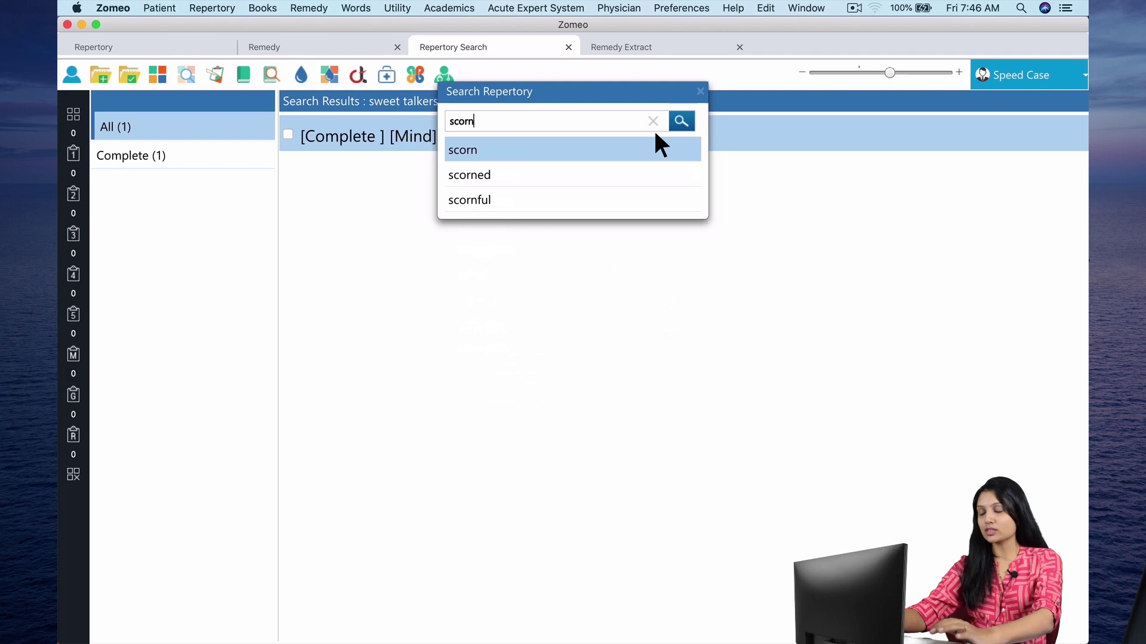
key(Return)
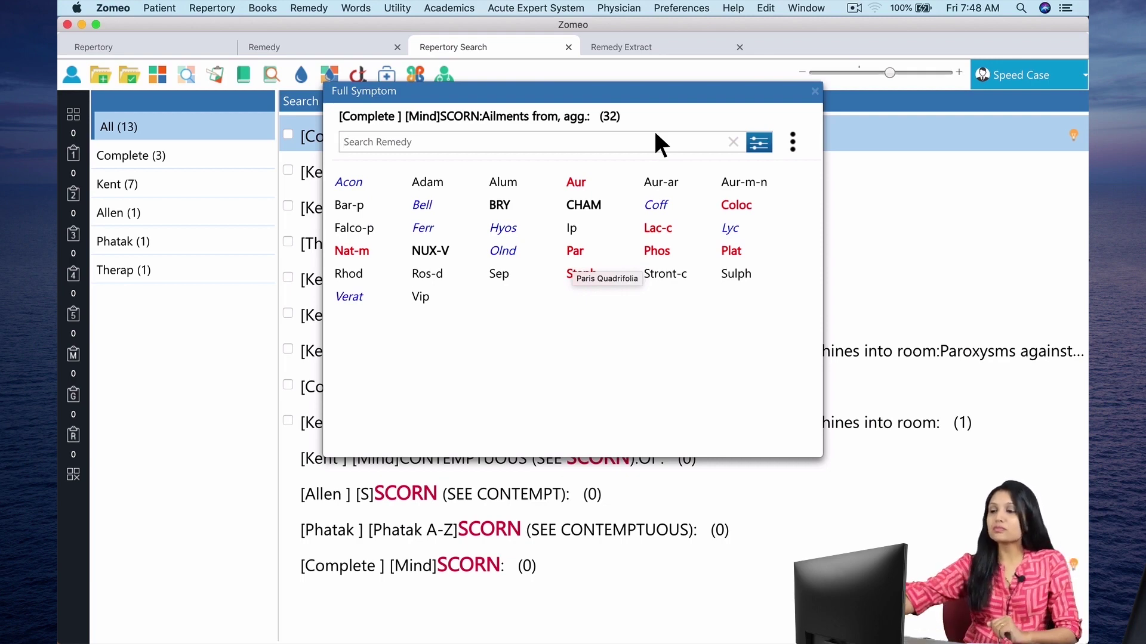
click(814, 91)
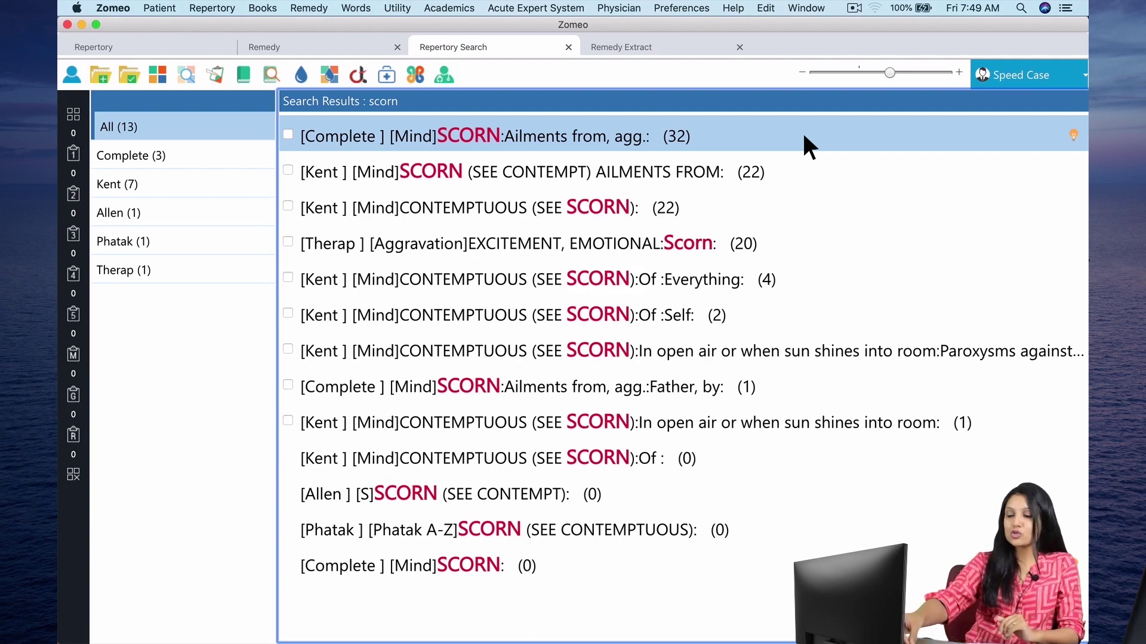
Step: Search the repertory for the symptom "contemptuous"
key(super+s)
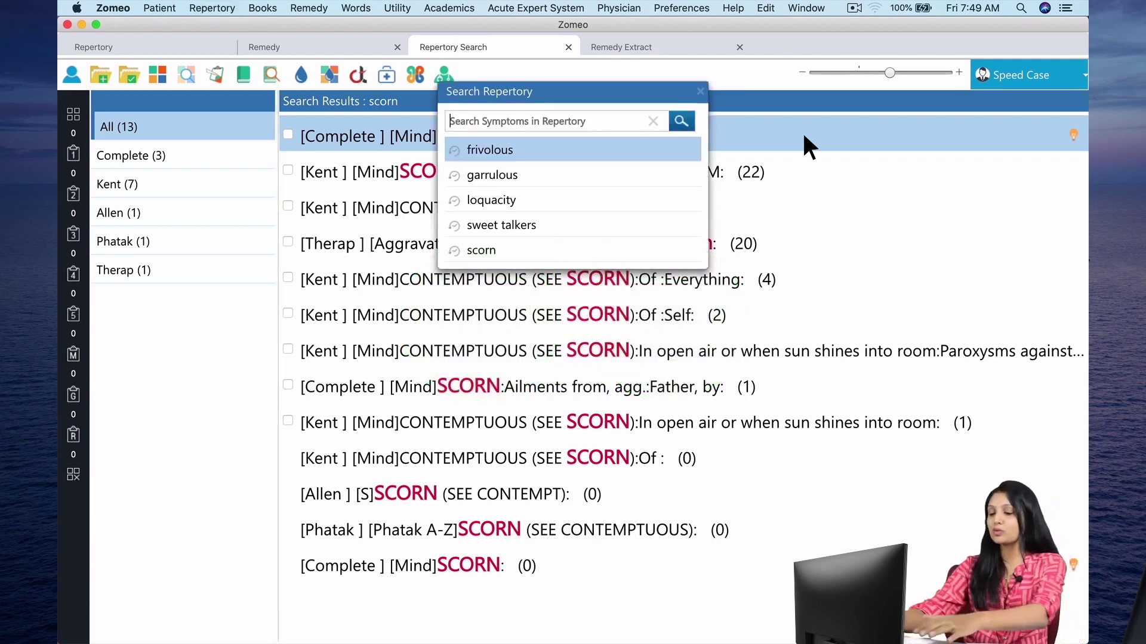
text(contemp)
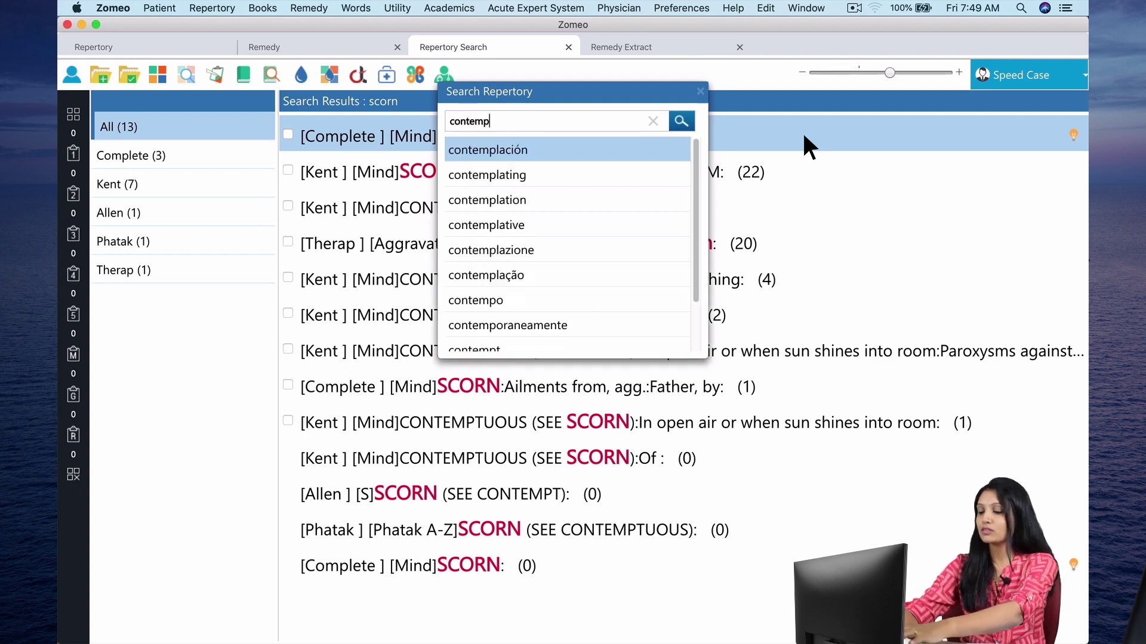
text(tu)
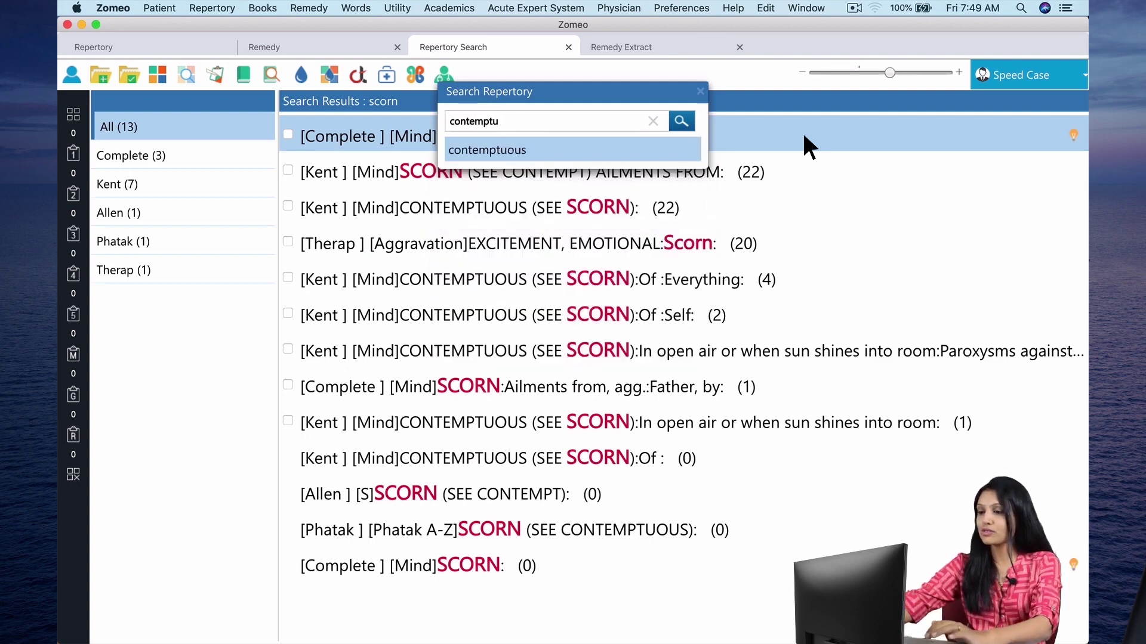
text(ous)
key(Return)
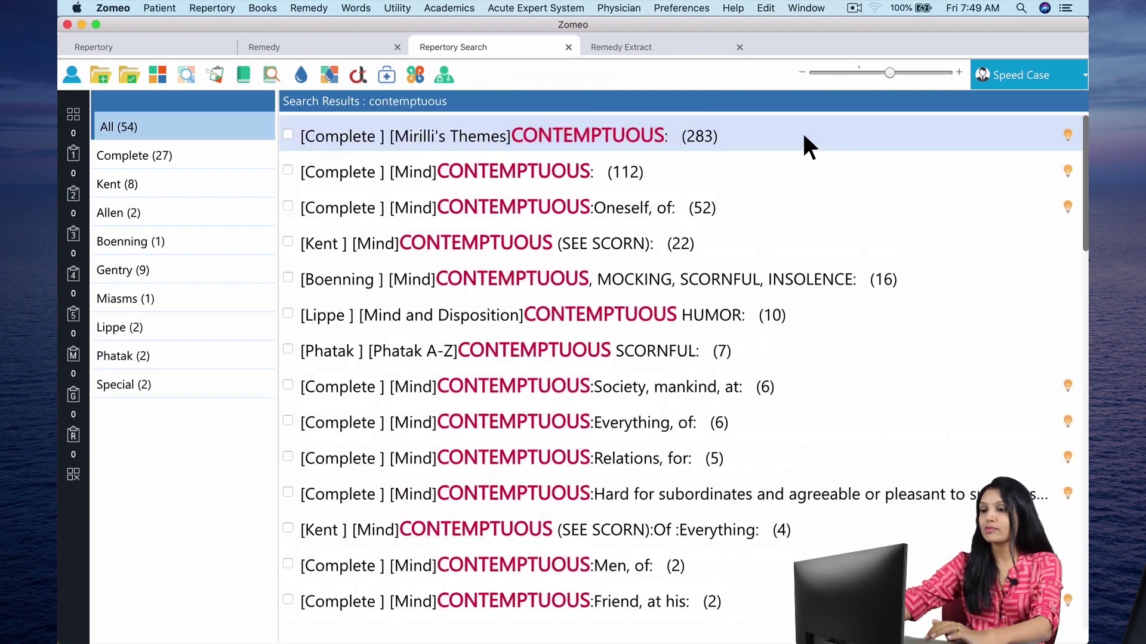
Step: Look through the full remedy list of Complete's main Mind rubric "Contemptuous" for Paris Quadrifolia
click(803, 136)
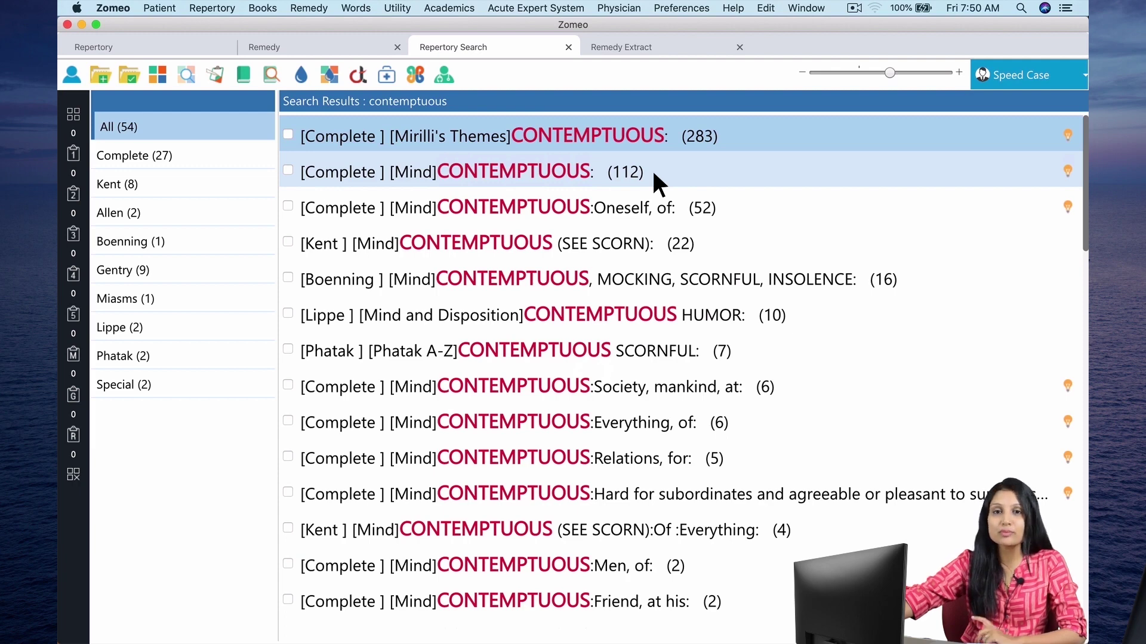
double_click(654, 175)
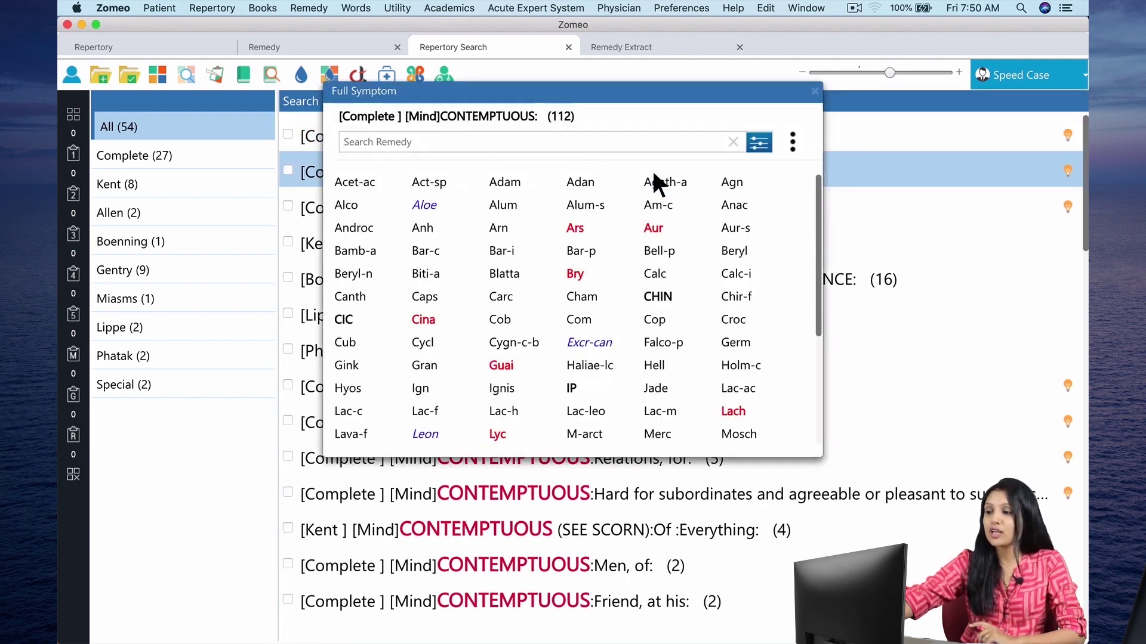
scroll(654, 179, down, 5)
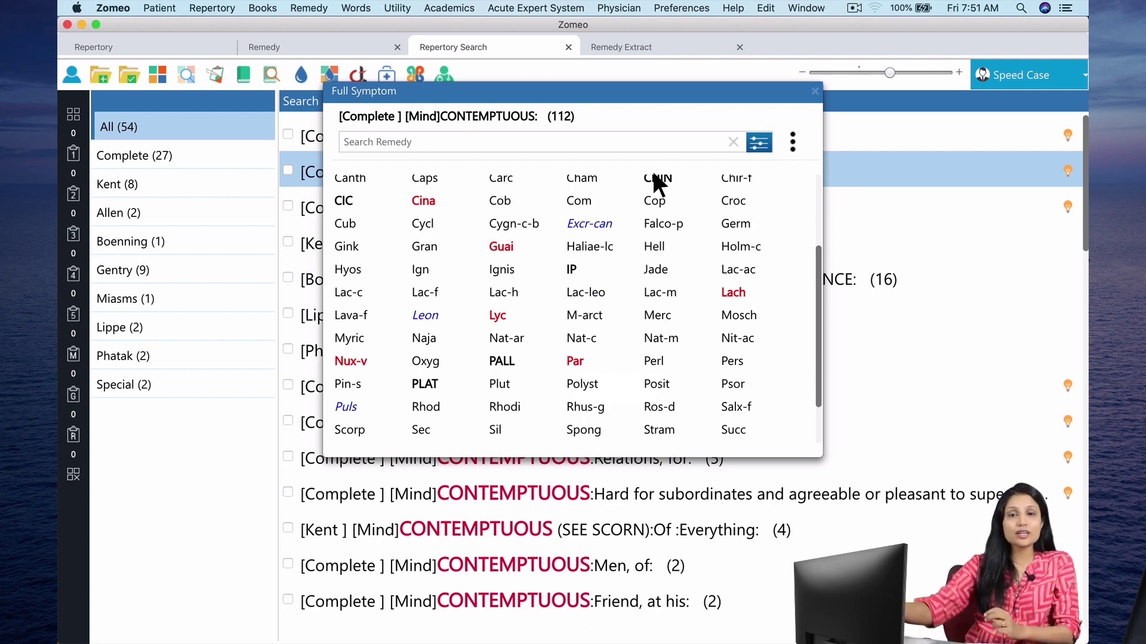
click(815, 91)
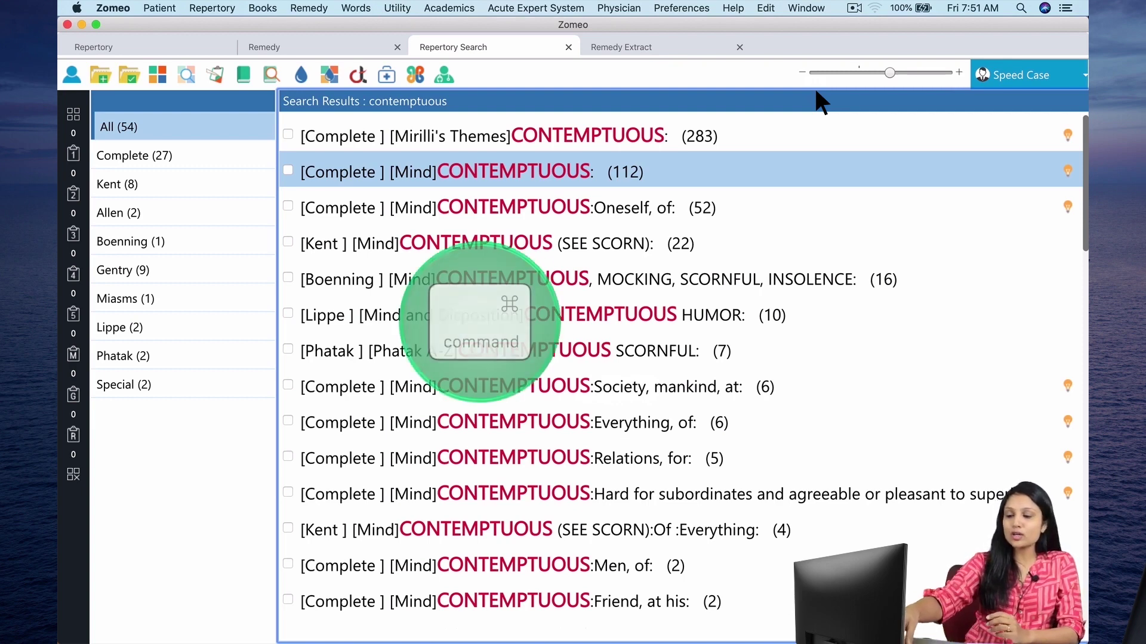
Step: Search the repertory for the symptom "mocking"
key(super+s)
text(mo)
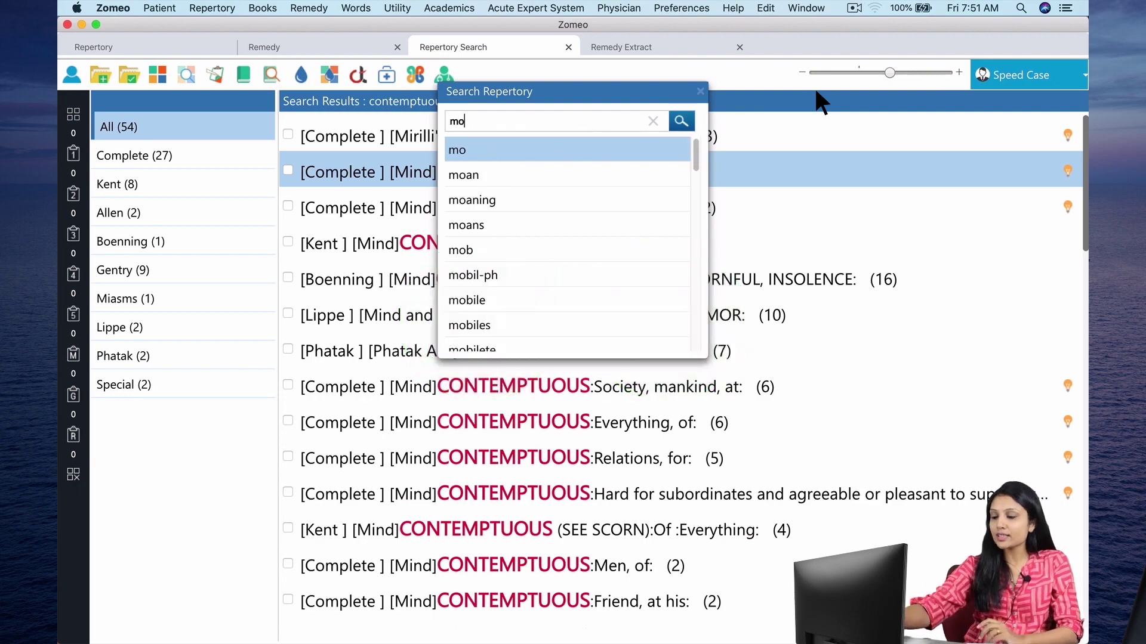
text(cking)
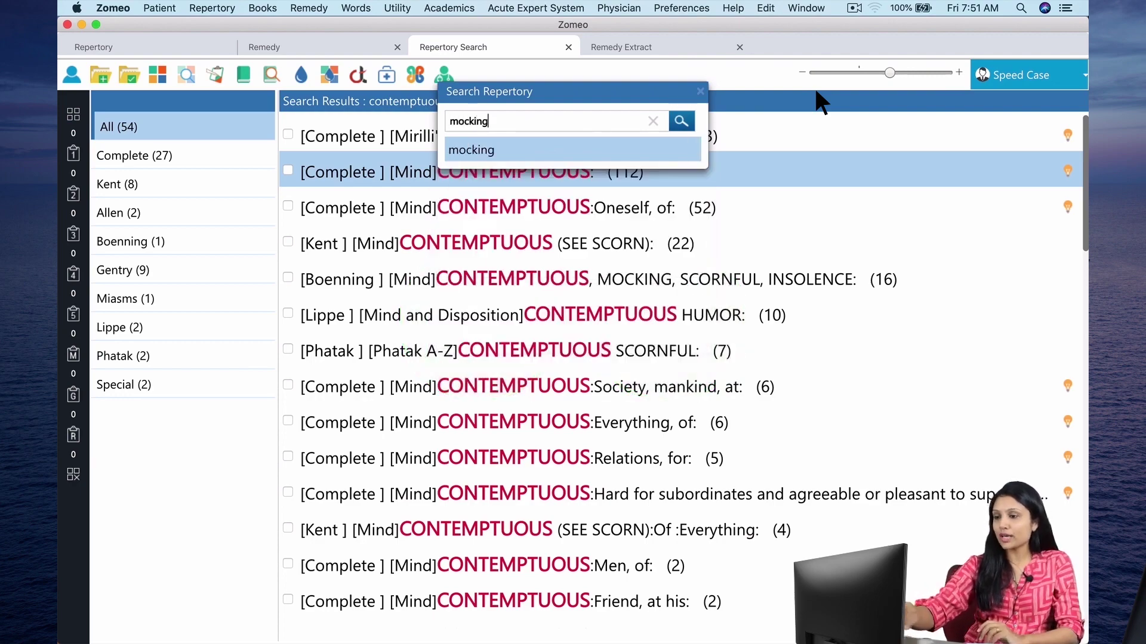
key(Return)
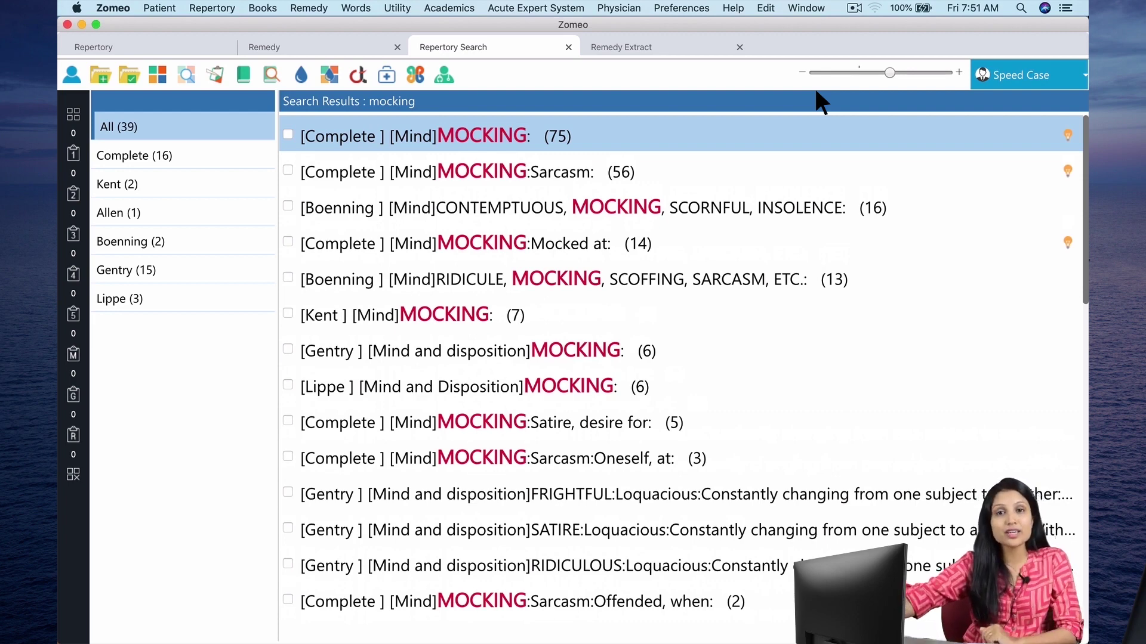
Step: Check for Paris Quadrifolia in the remedy lists of Complete's Mind rubrics "Mocking" and "Mocking: Sarcasm"
double_click(578, 131)
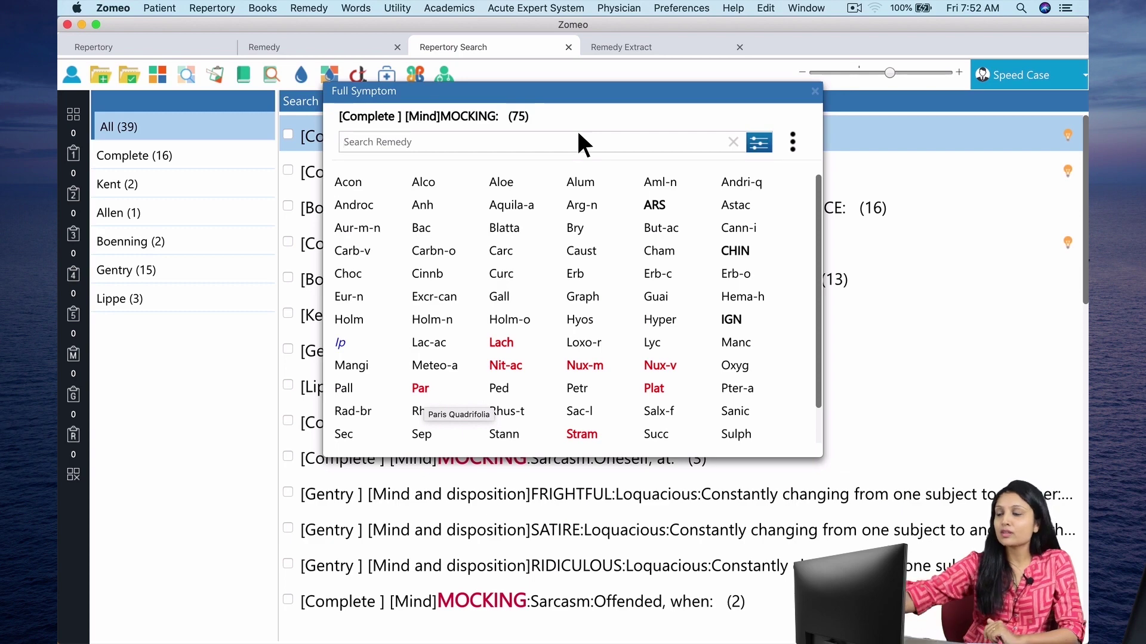
click(815, 91)
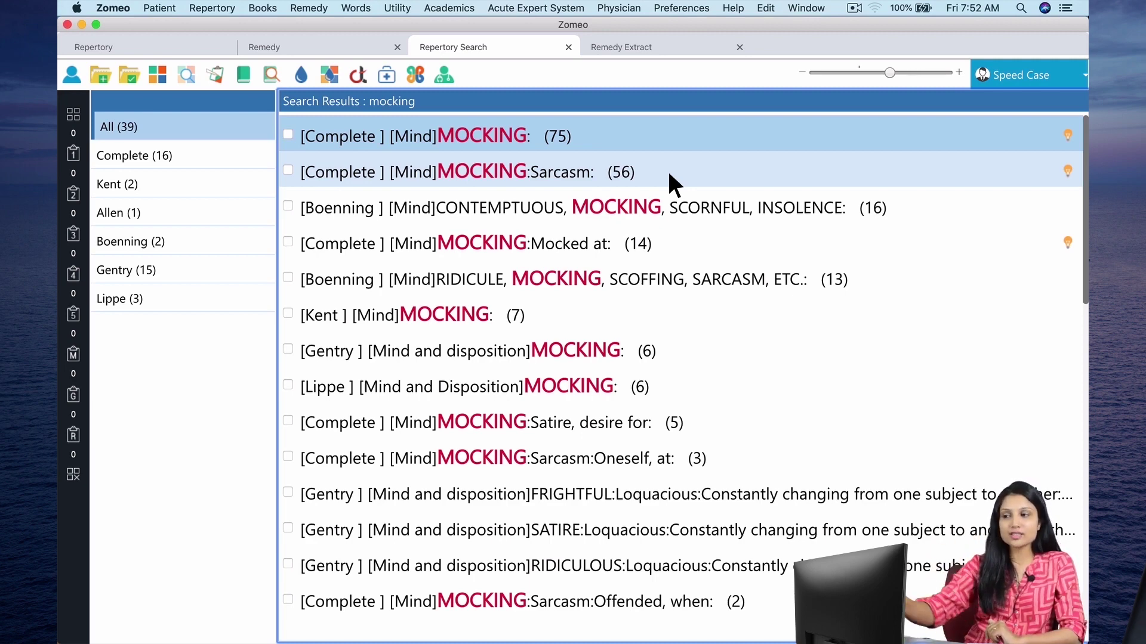
double_click(669, 173)
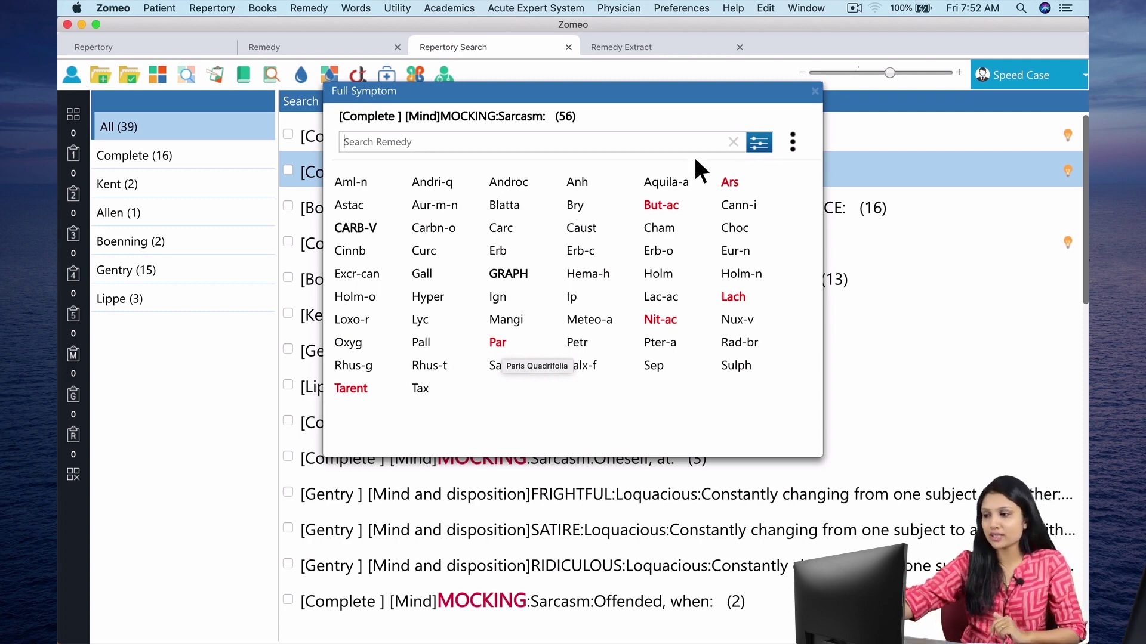
click(815, 92)
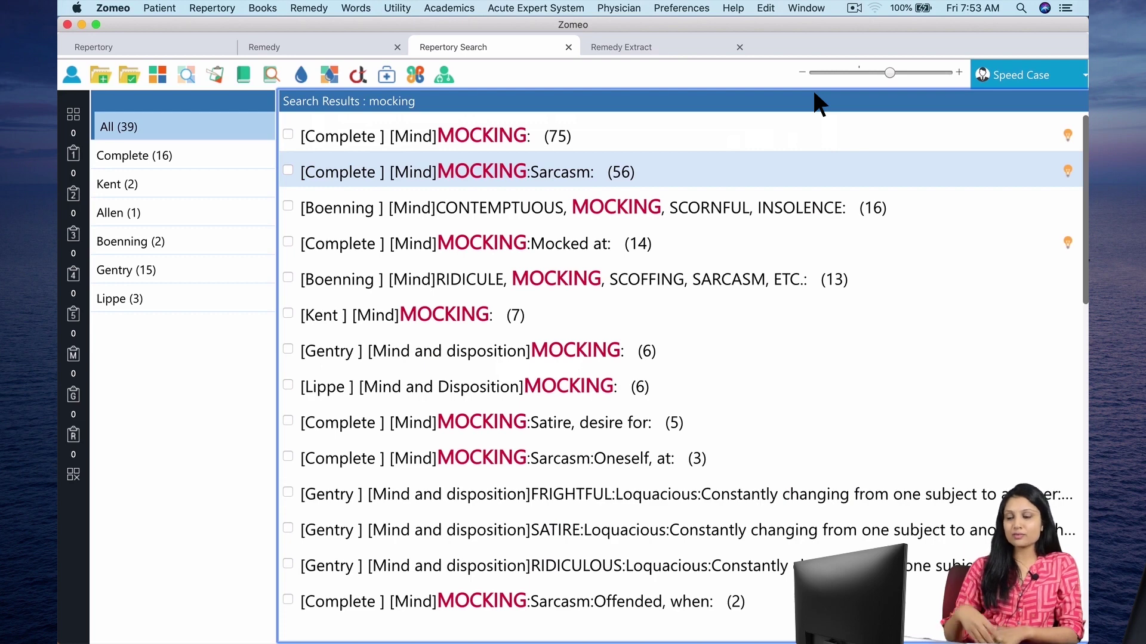
Step: Search the repertory for the symptom "impressionable"
key(super+s)
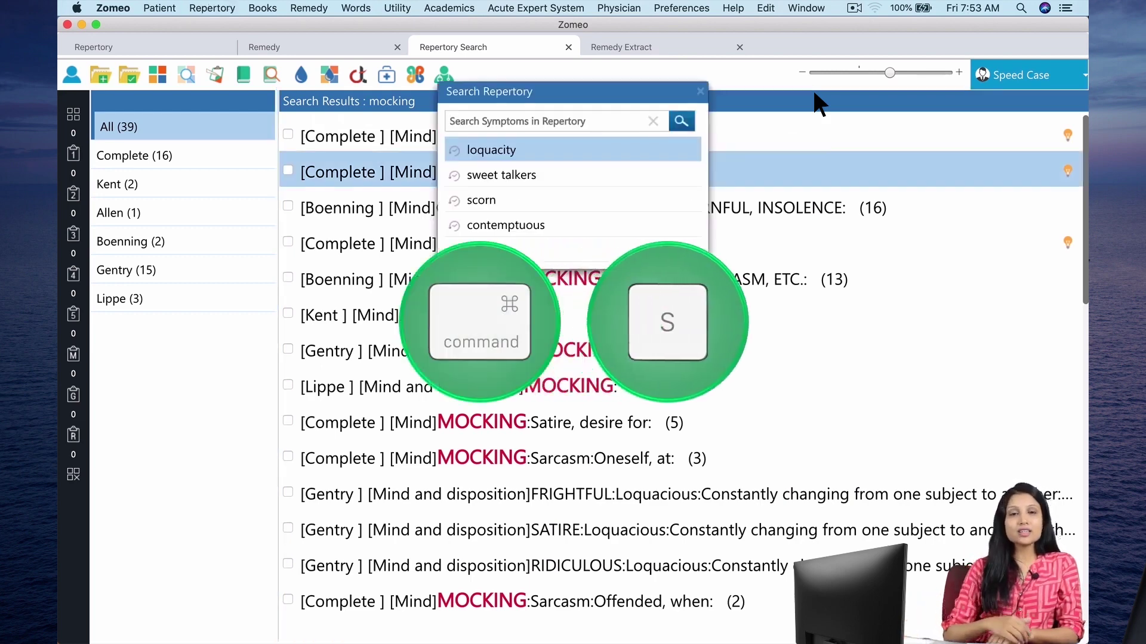
text(i)
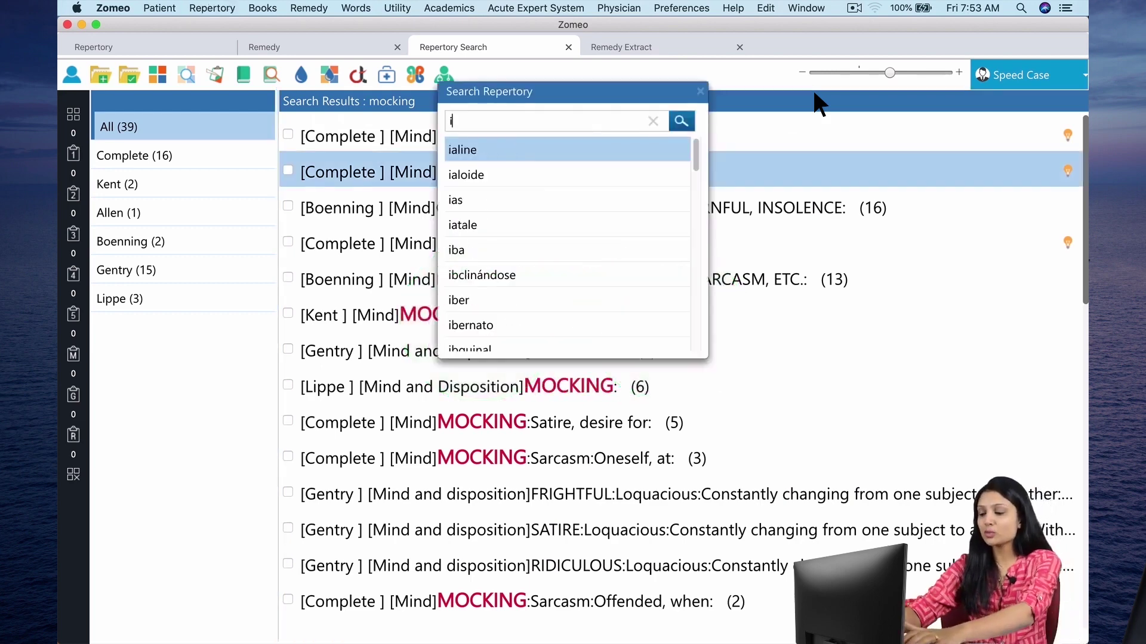
text(mpressio)
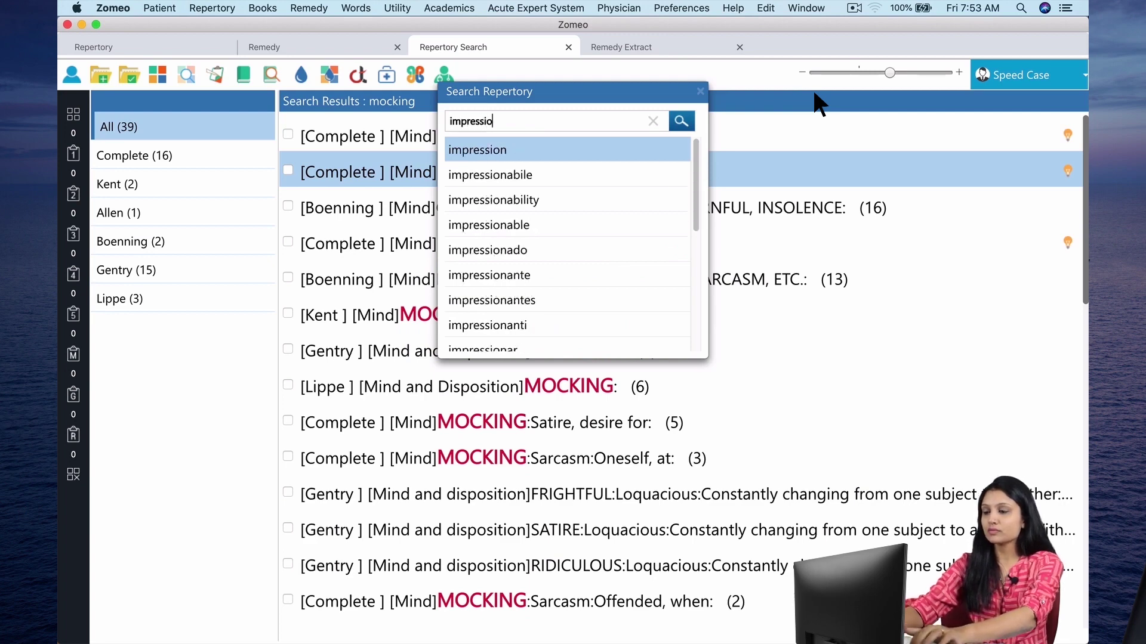
text(nable)
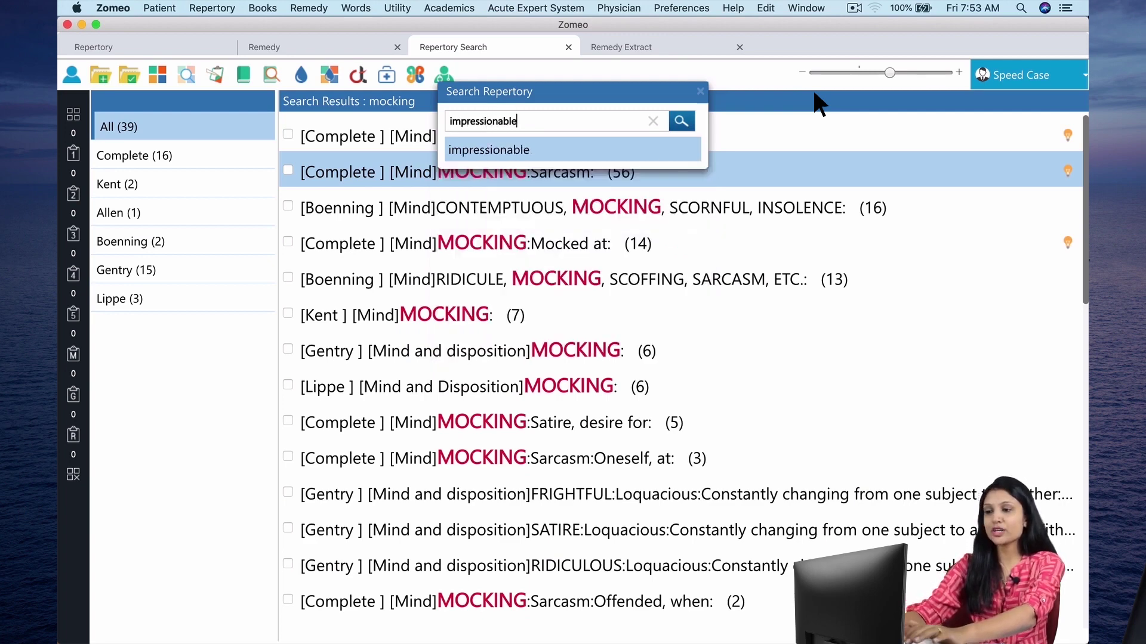
key(Return)
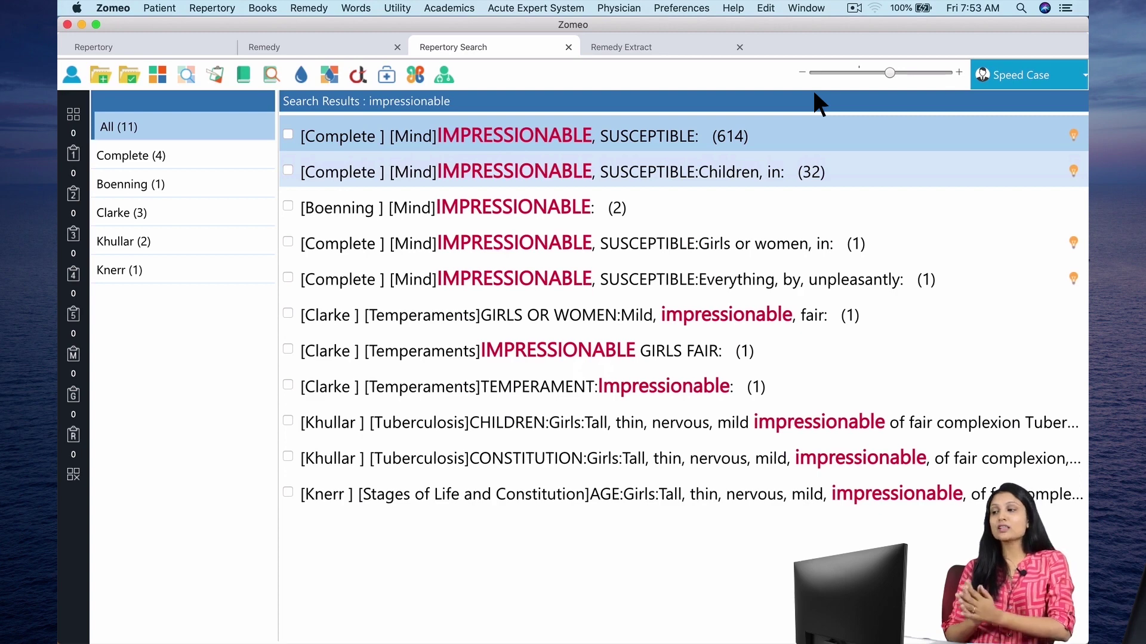
Step: Filter the remedies of Complete's Mind rubric "Impressionable, susceptible" by "par" to check for Paris Quadrifolia
double_click(814, 136)
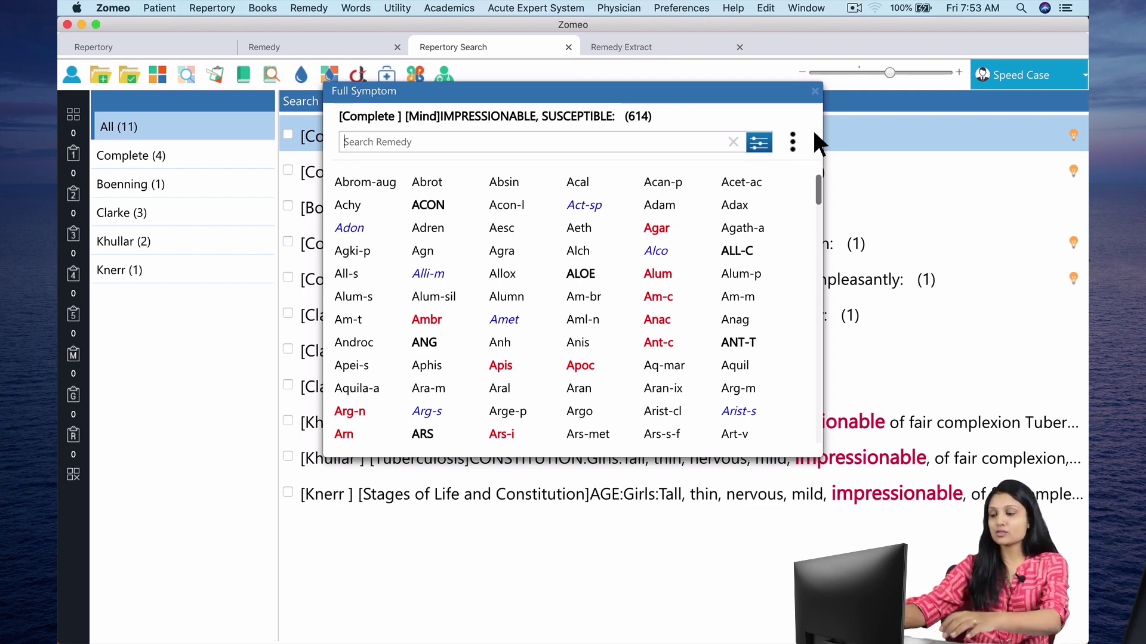
text(par)
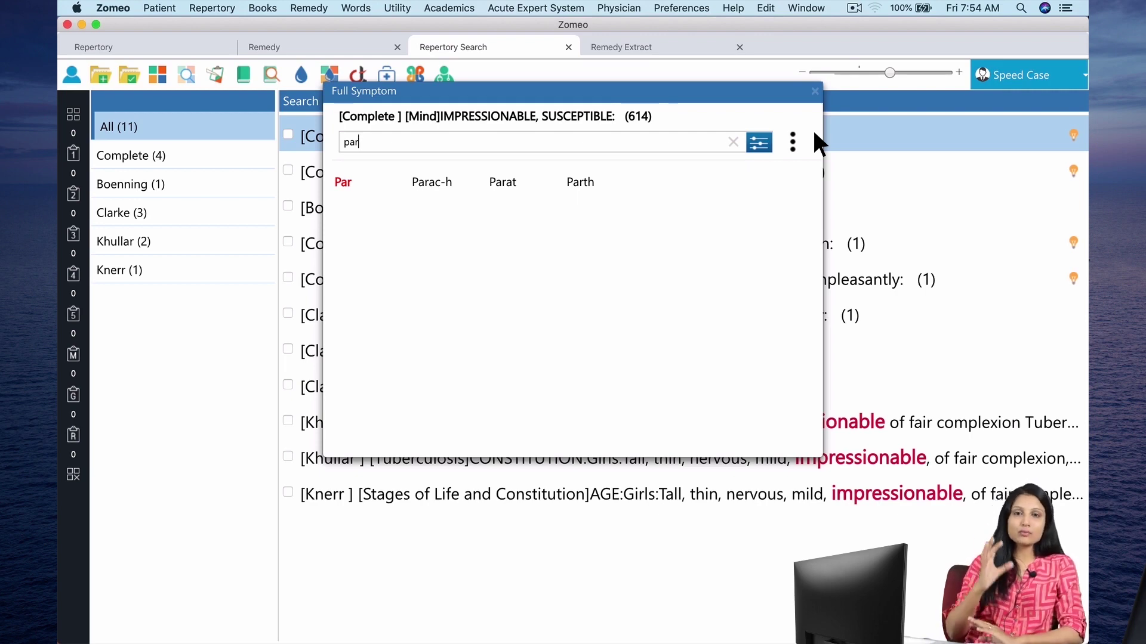
click(815, 91)
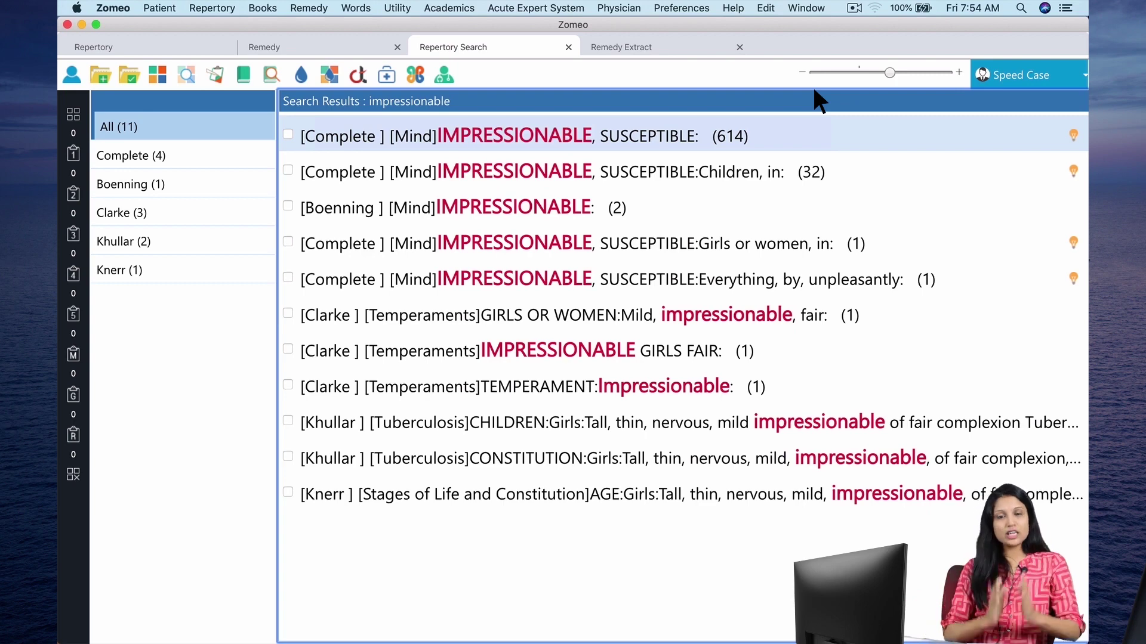